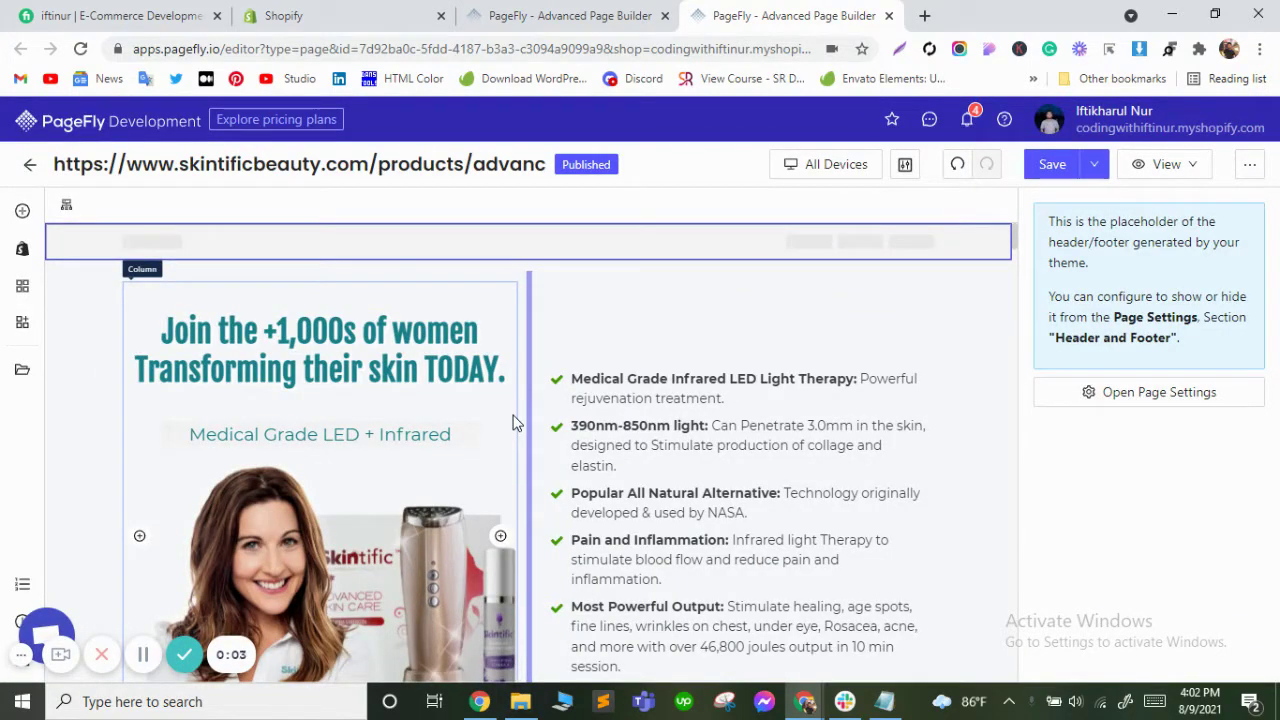
Select the Rejuvenating Skin Cells row and show its Styling settings down to the CSS Code.
scroll(468, 420, "down", 5)
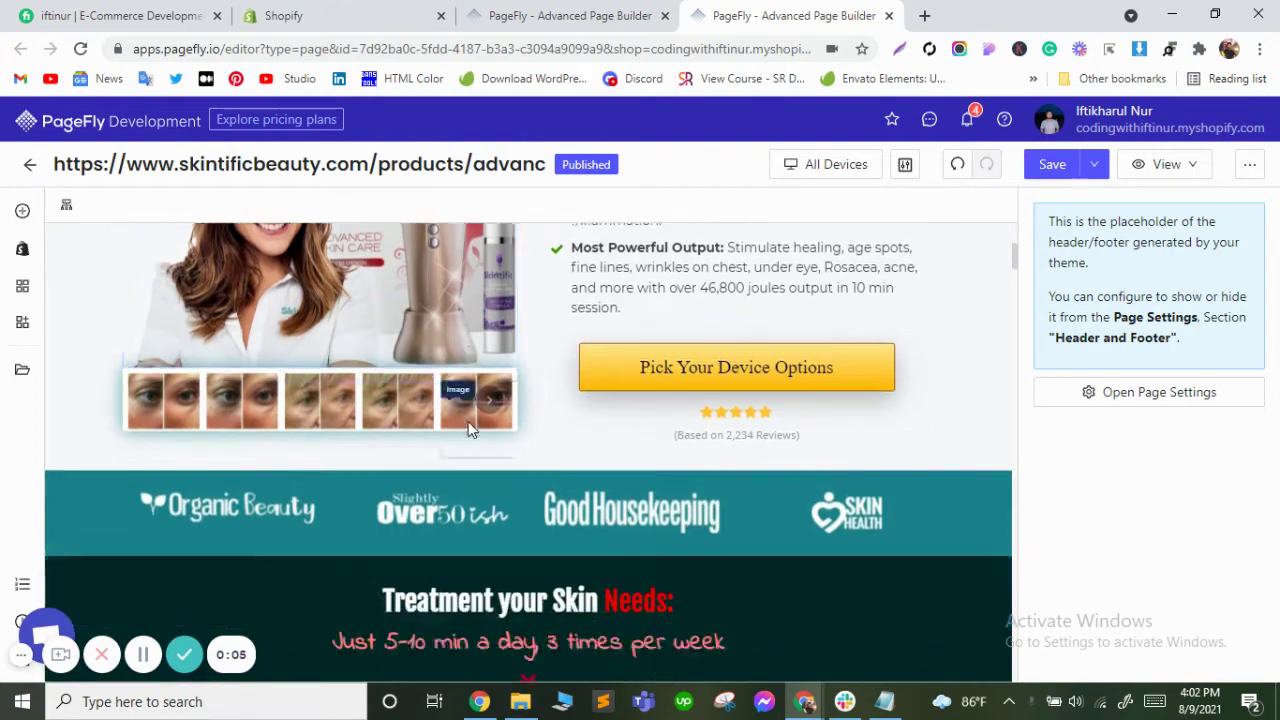
scroll(468, 425, "down", 4)
scroll(420, 463, "down", 1)
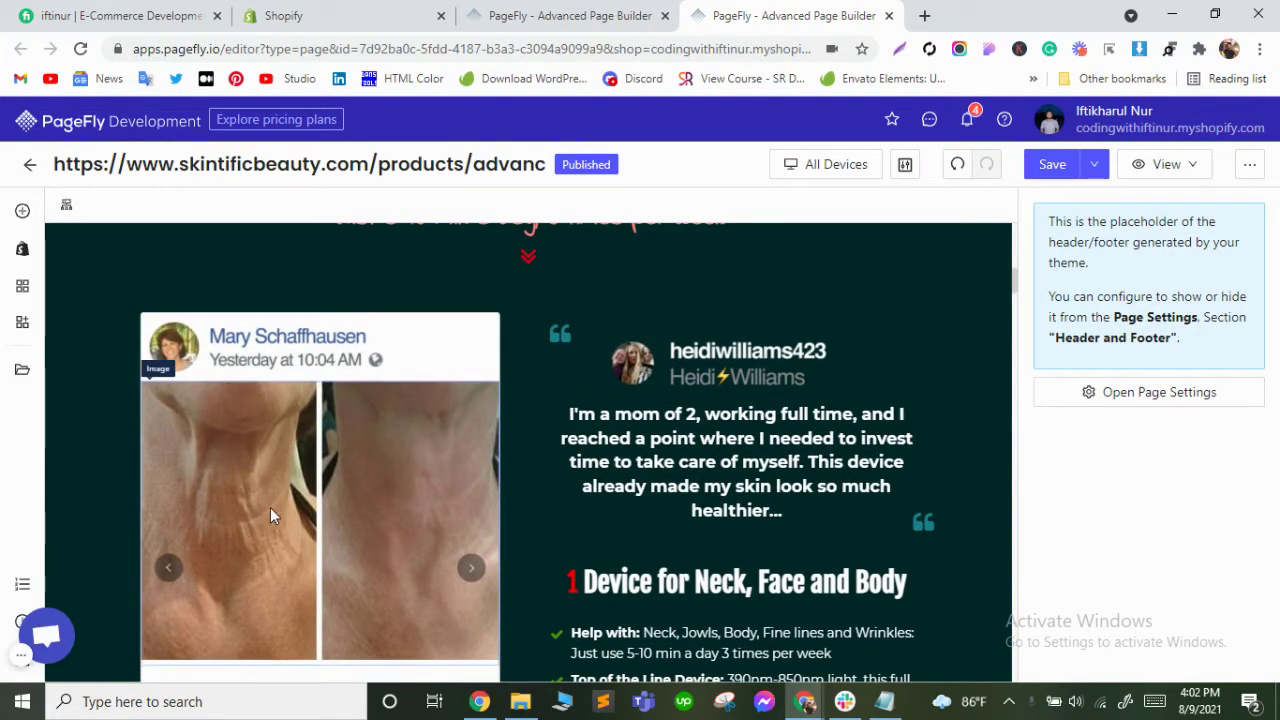
scroll(270, 507, "down", 2)
scroll(291, 520, "down", 10)
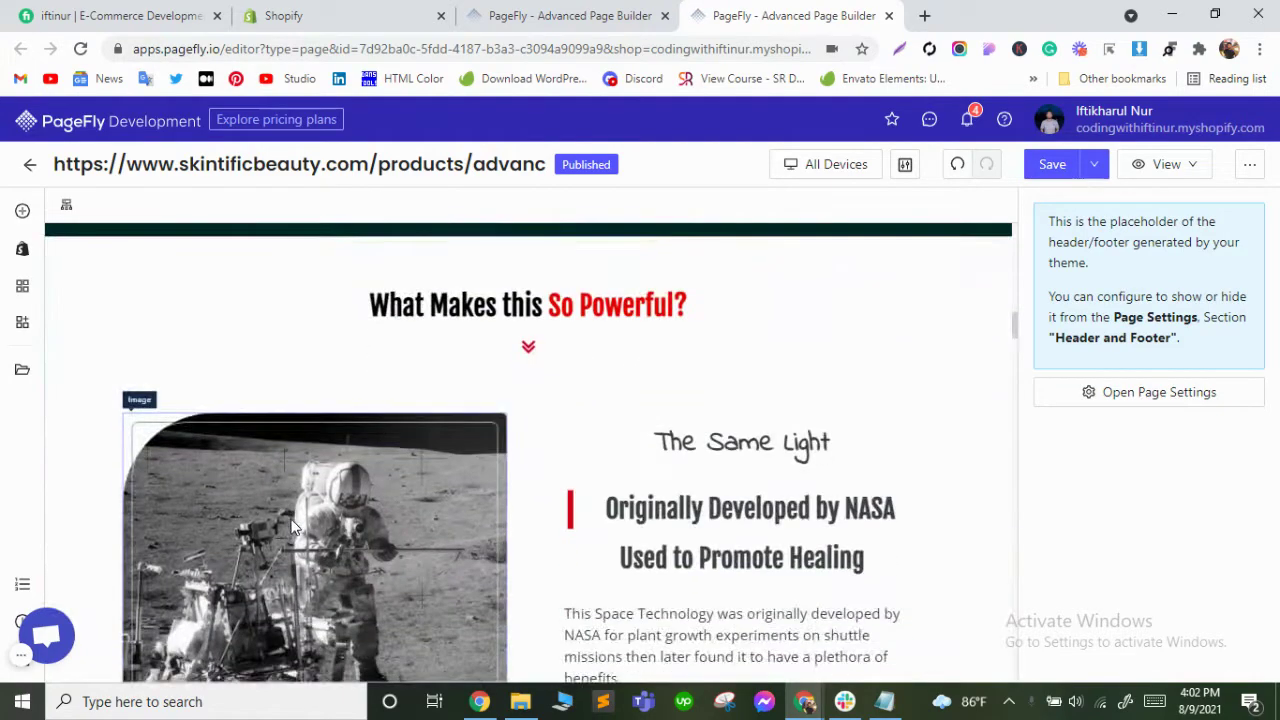
scroll(291, 532, "down", 6)
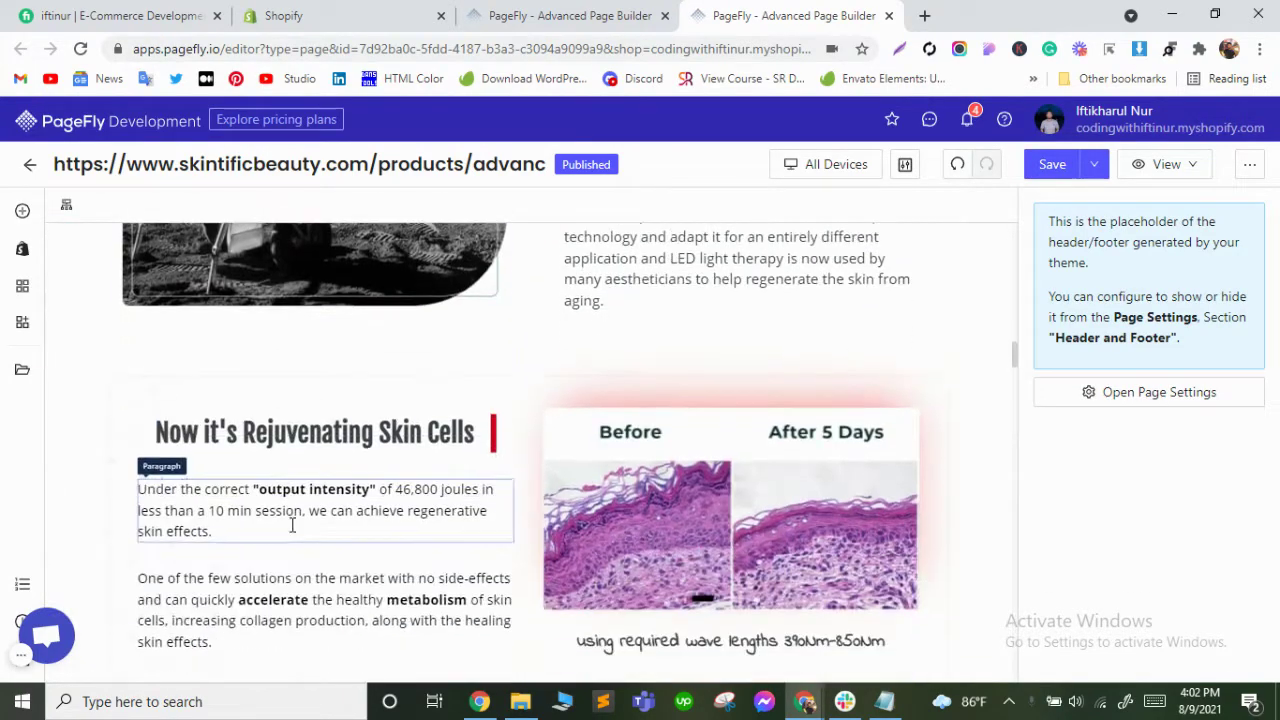
scroll(291, 532, "down", 2)
scroll(293, 536, "up", 8)
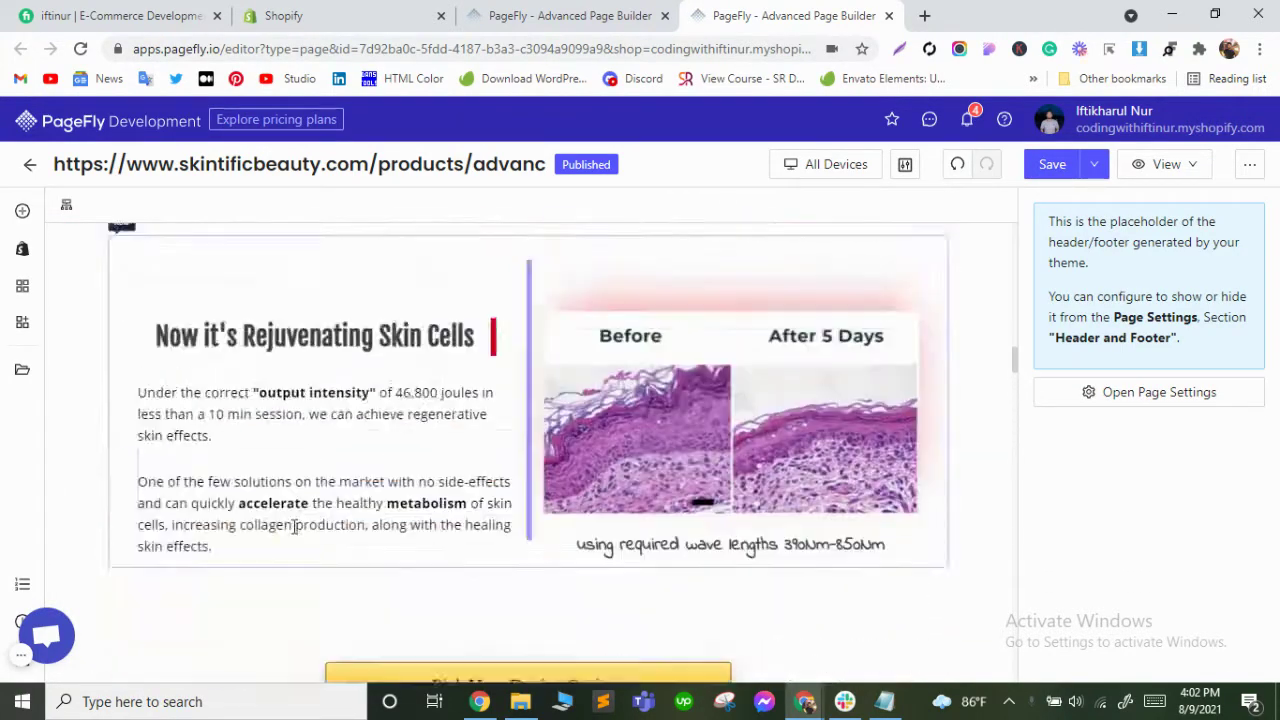
scroll(291, 536, "up", 8)
scroll(293, 540, "down", 7)
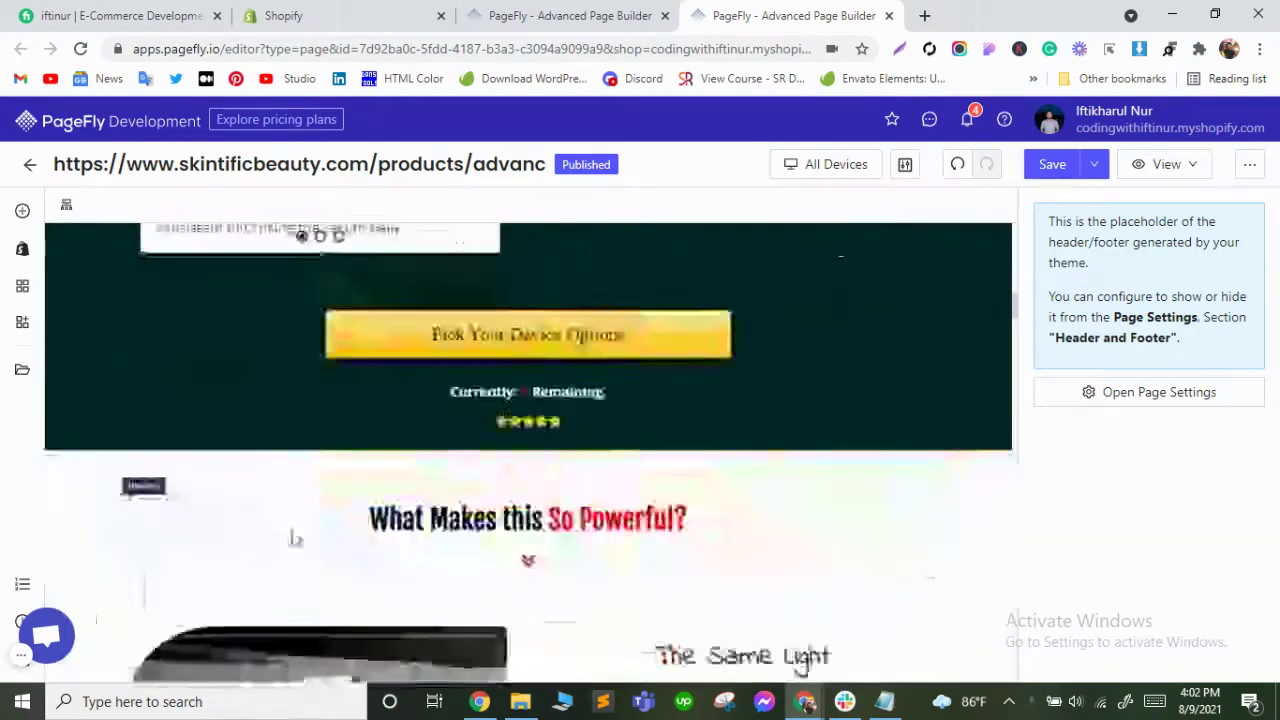
scroll(293, 540, "down", 18)
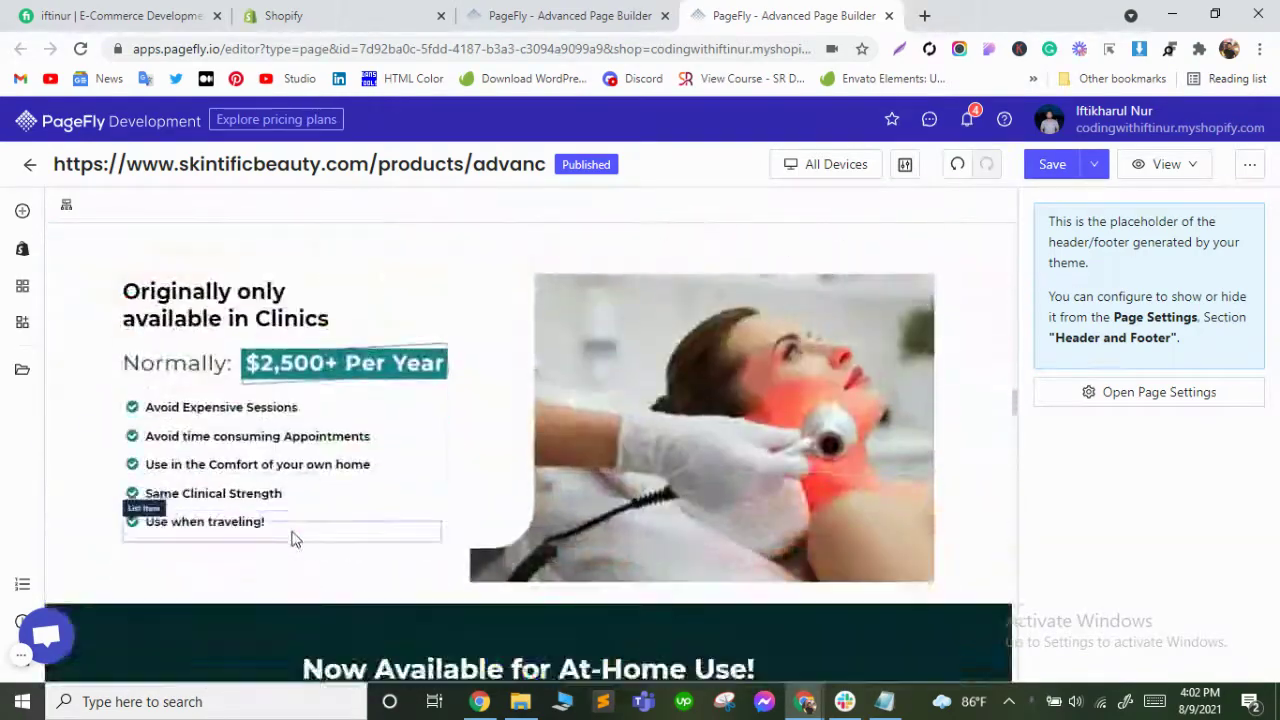
scroll(293, 540, "down", 4)
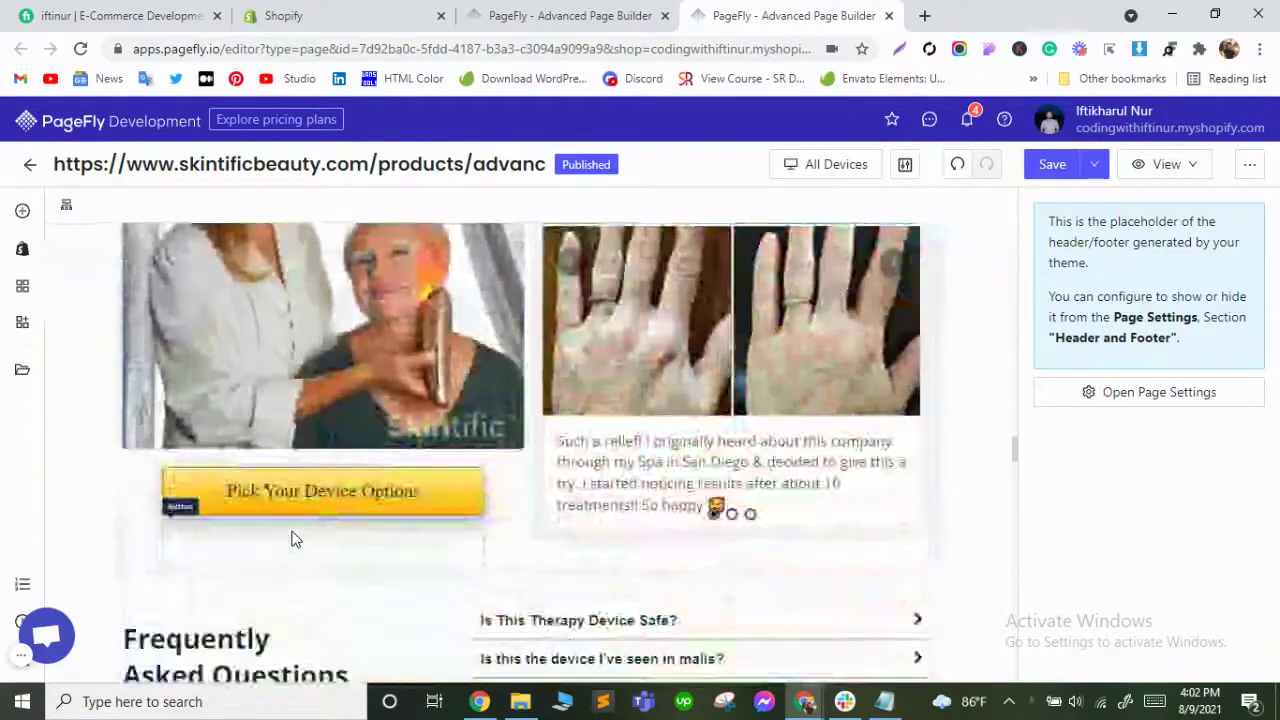
scroll(293, 540, "up", 20)
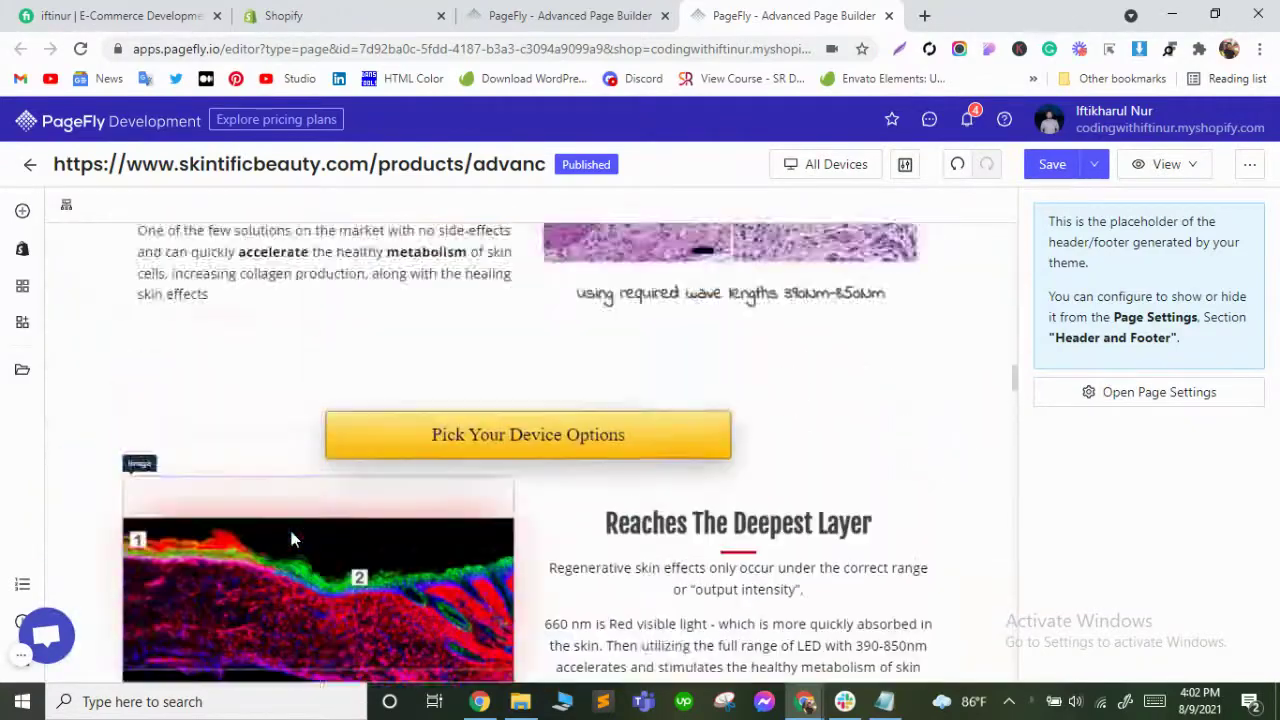
scroll(291, 540, "up", 12)
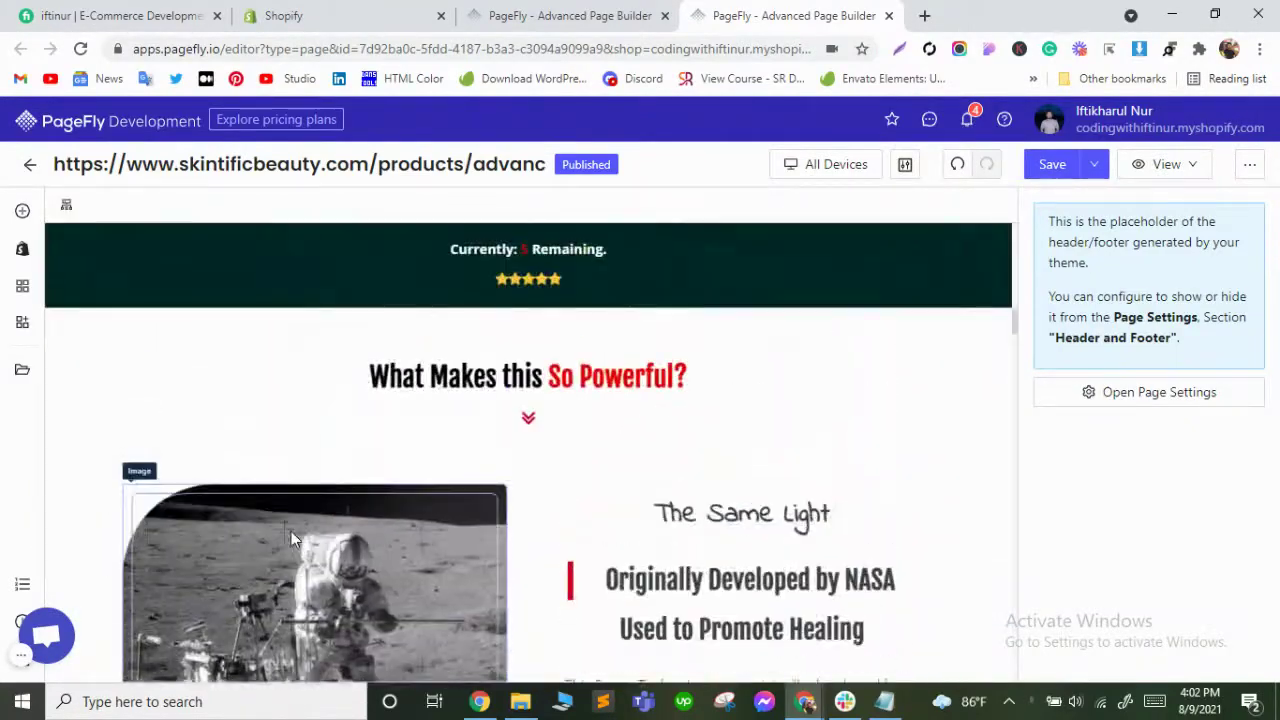
scroll(291, 531, "up", 10)
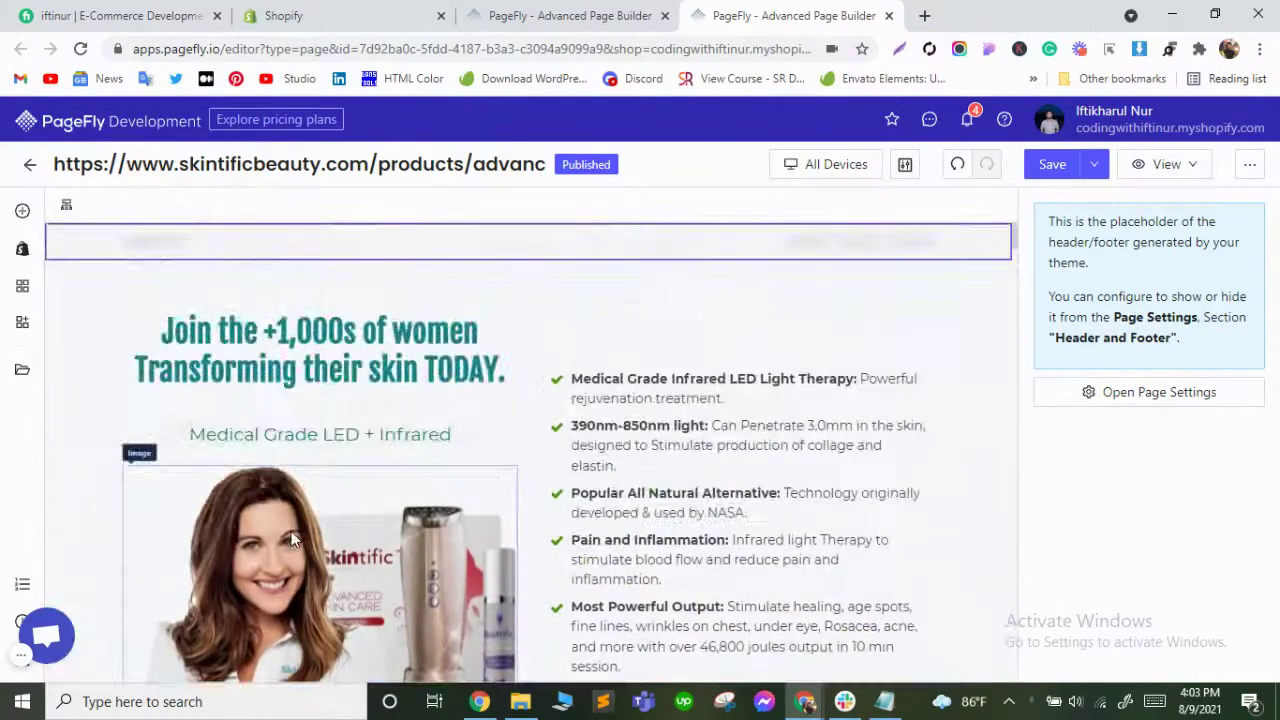
scroll(291, 531, "down", 4)
scroll(293, 539, "down", 10)
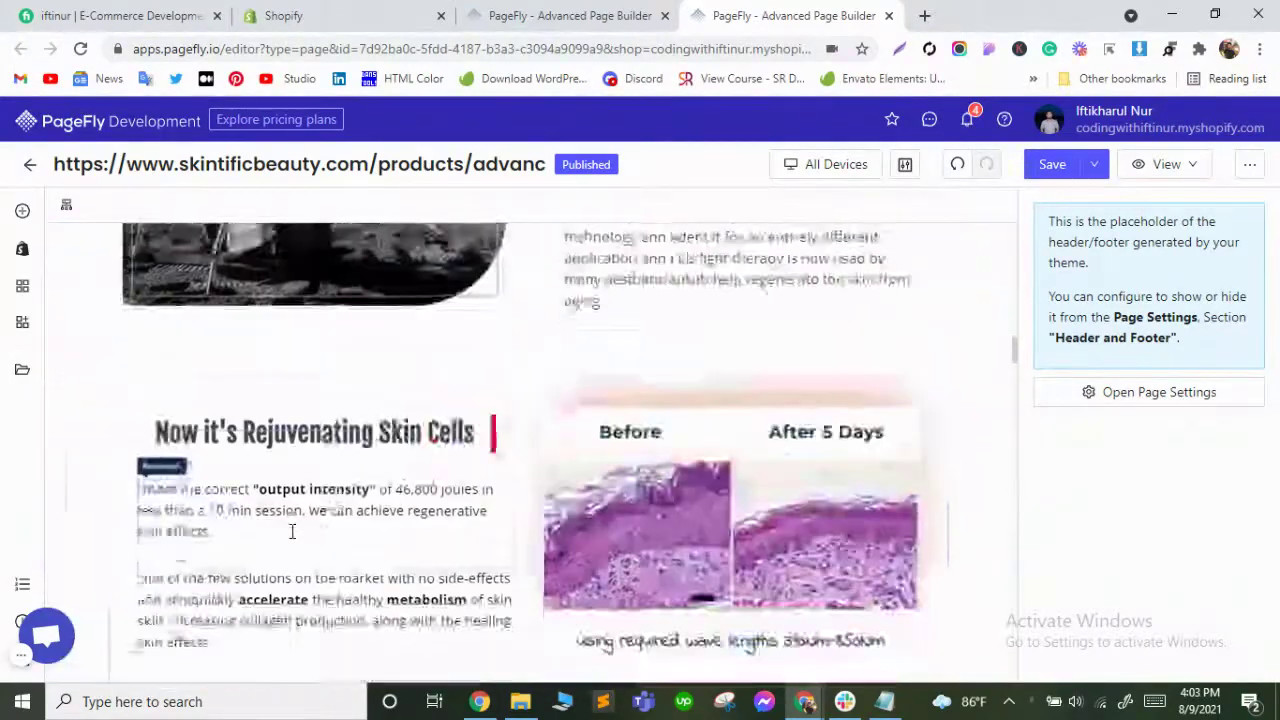
scroll(293, 539, "up", 1)
scroll(291, 537, "up", 1)
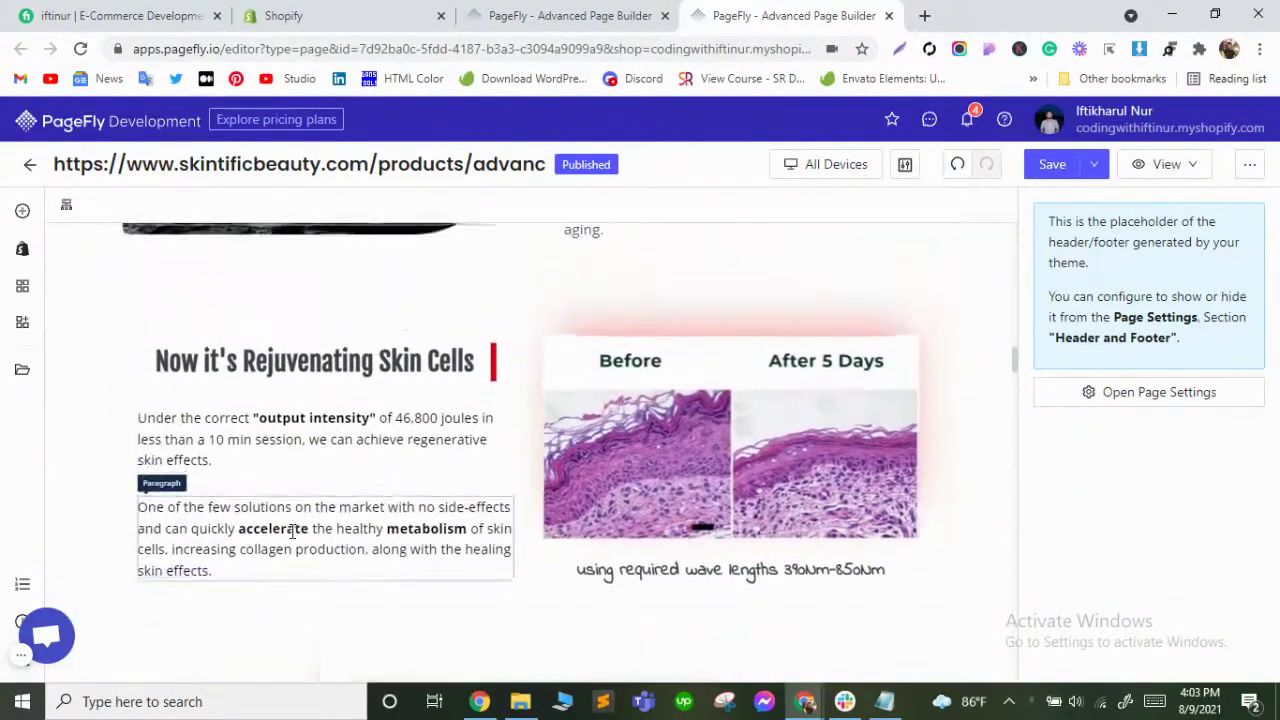
scroll(291, 534, "down", 4)
scroll(292, 532, "up", 5)
scroll(291, 535, "down", 15)
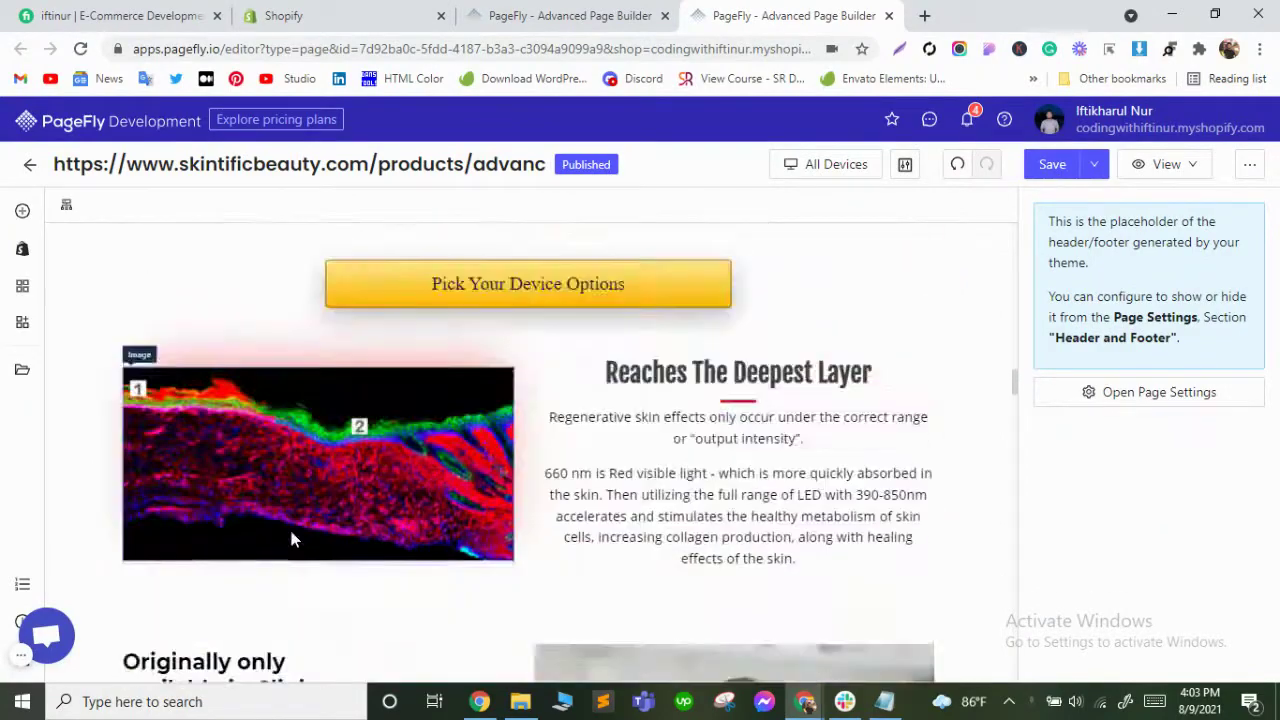
scroll(291, 538, "up", 15)
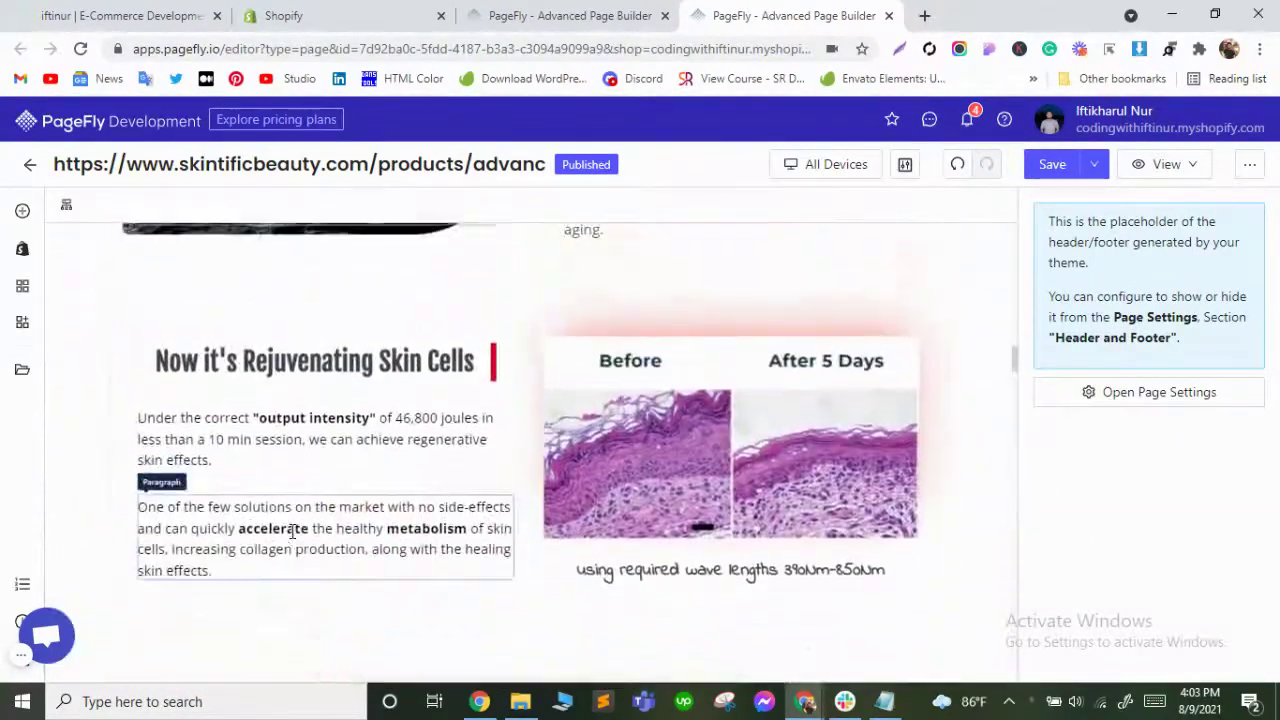
left_click(117, 318)
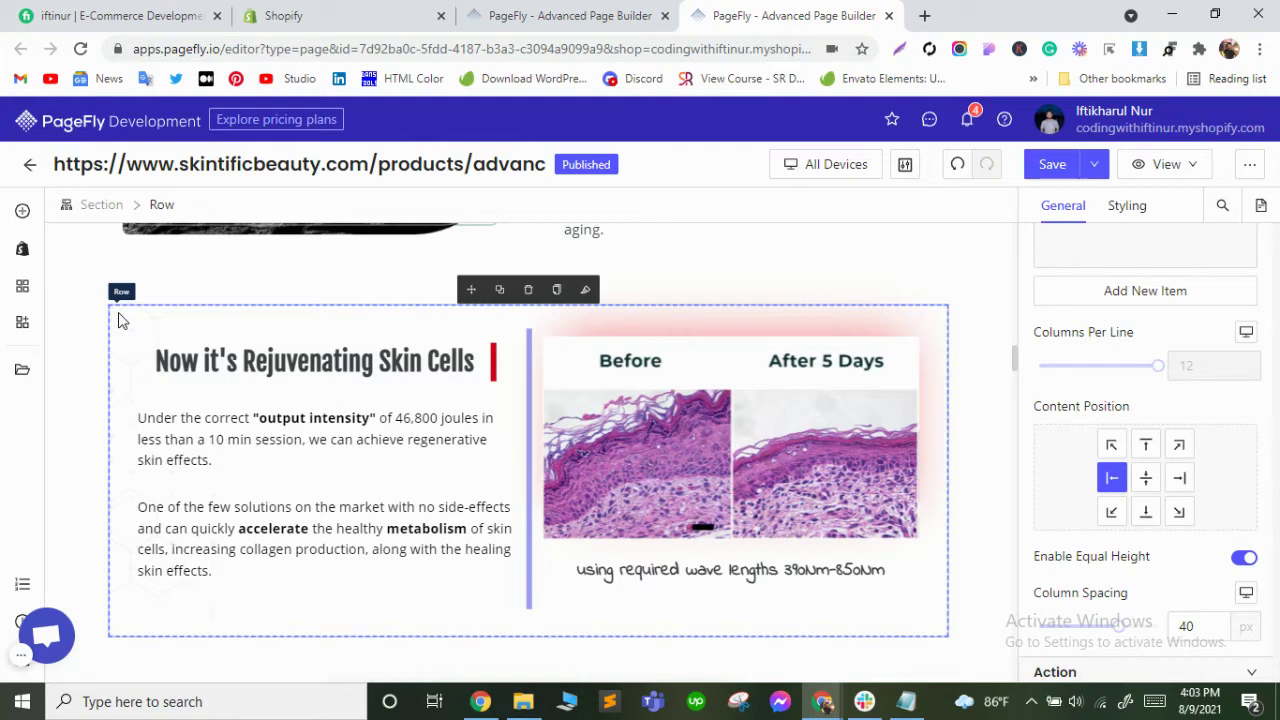
left_click(1112, 210)
scroll(1108, 400, "down", 10)
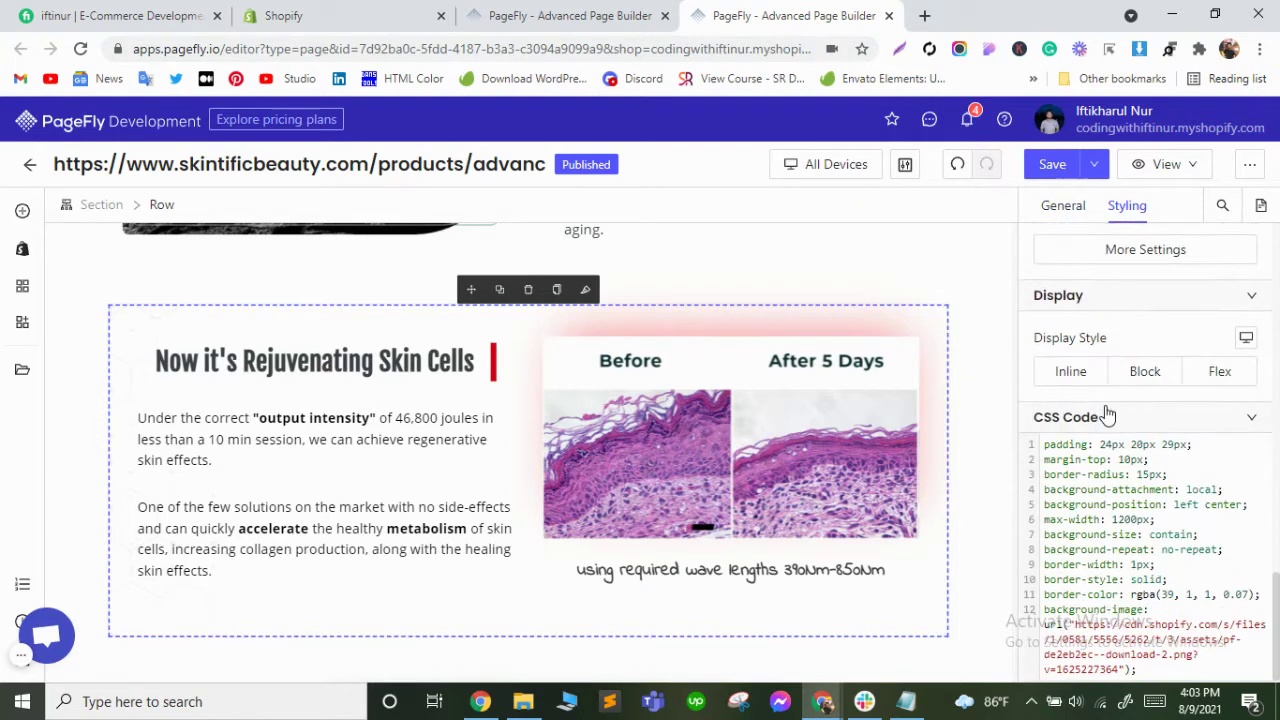
Add a new line 'box-shadow: 4px 4px 4px 4px #000;' to the row's CSS code.
left_click(1166, 676)
key("Return")
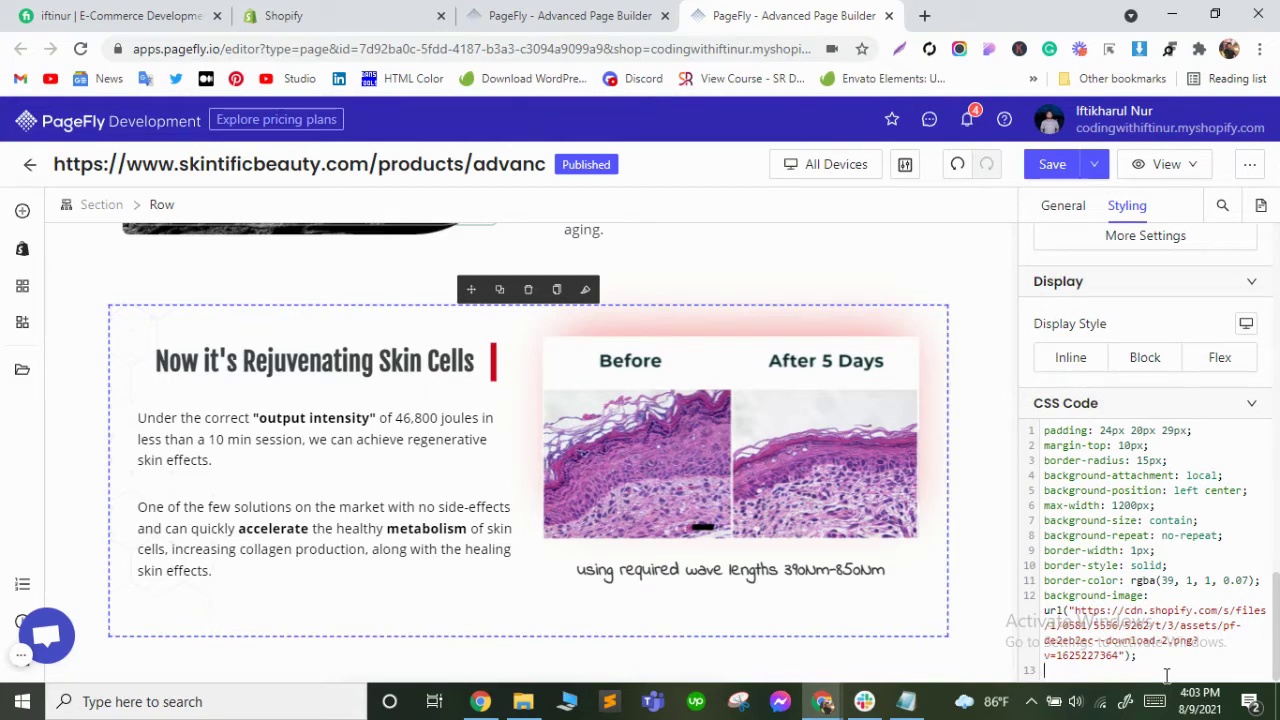
type("box-sh")
type("adow: 4px 4px 4p")
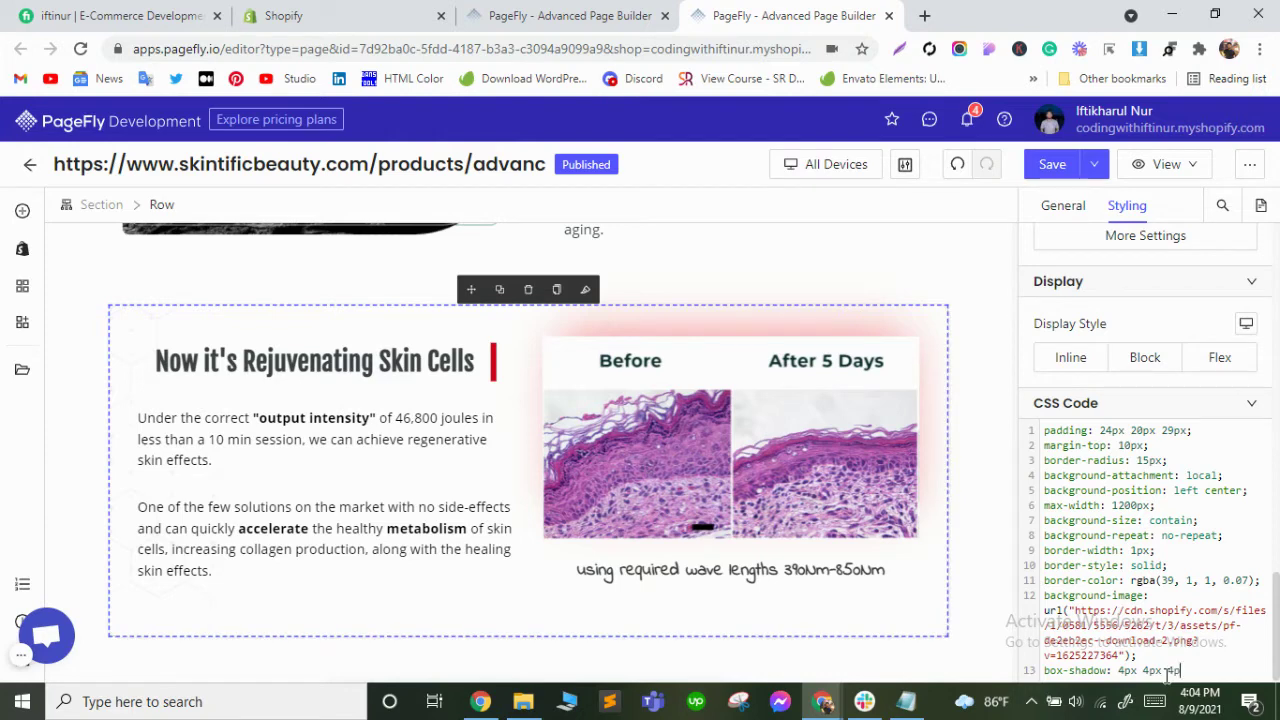
type("x 4px")
type(" #00")
key("BackSpace")
type("x")
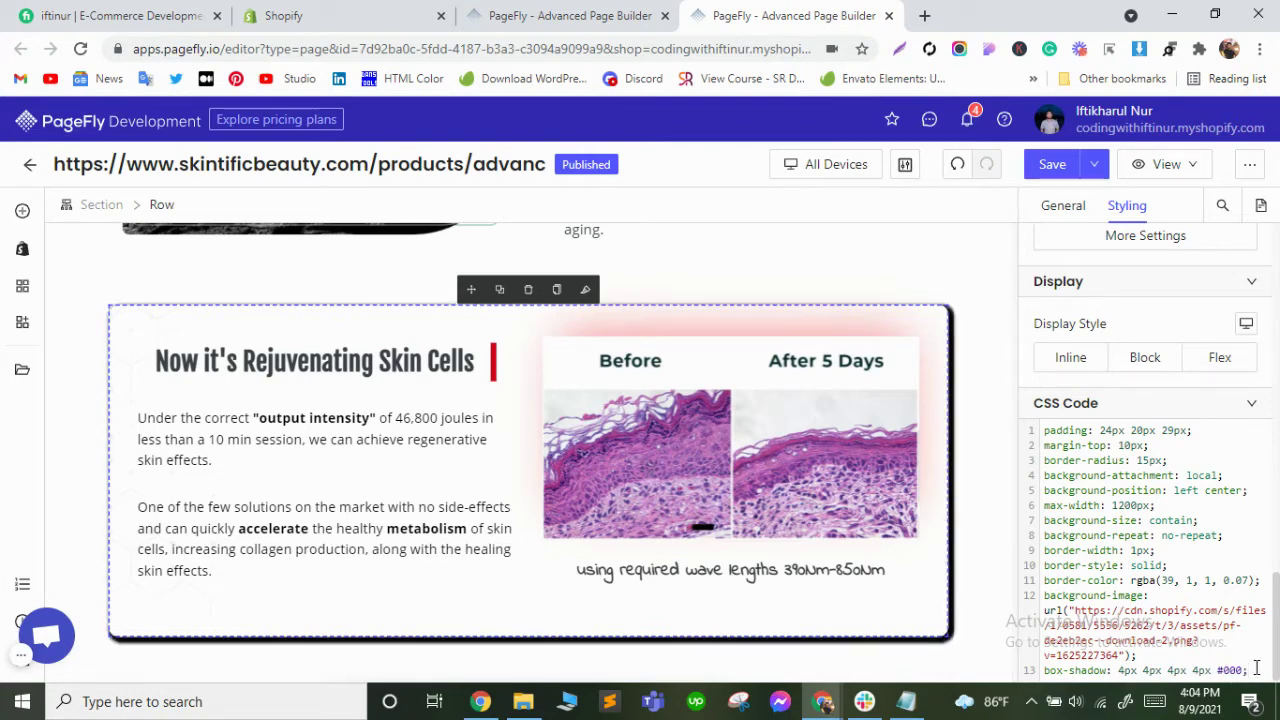
Change the shadow's spread value from 4px to 0px.
scroll(691, 434, "down", 2)
scroll(691, 434, "up", 2)
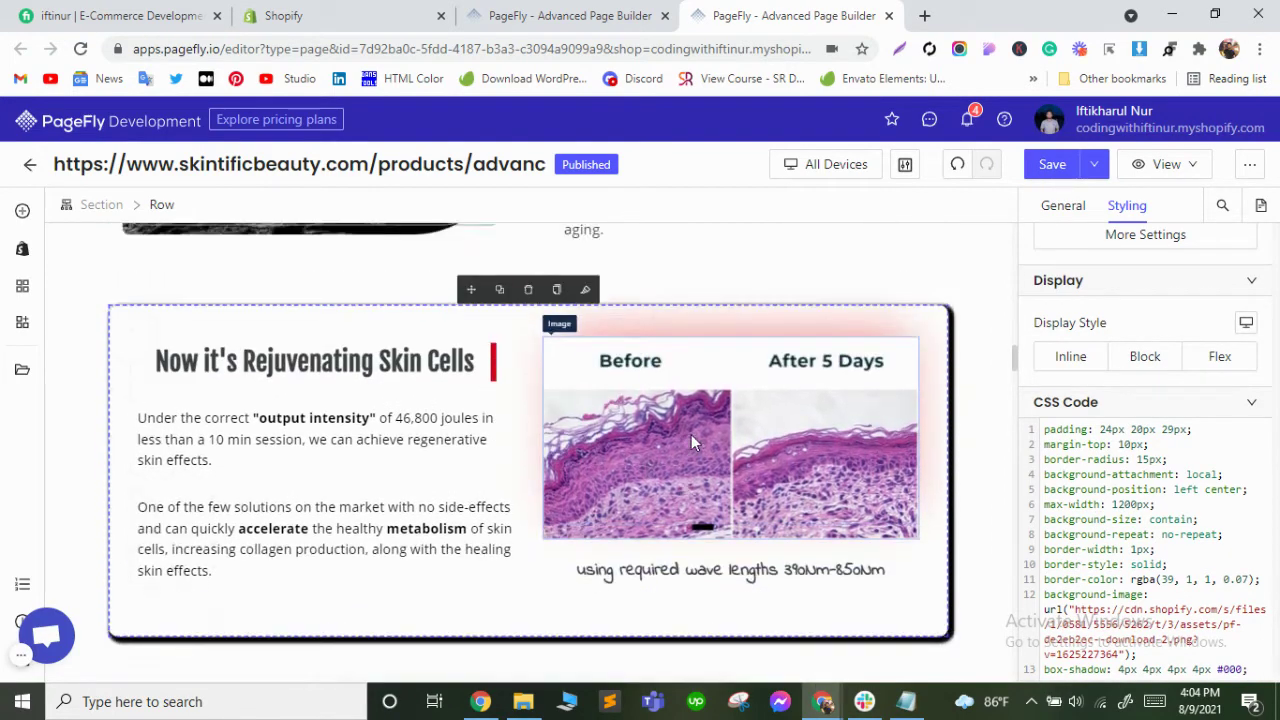
scroll(706, 443, "down", 1)
scroll(704, 443, "down", 1)
scroll(704, 434, "up", 2)
left_click(1203, 671)
key("BackSpace")
type("0")
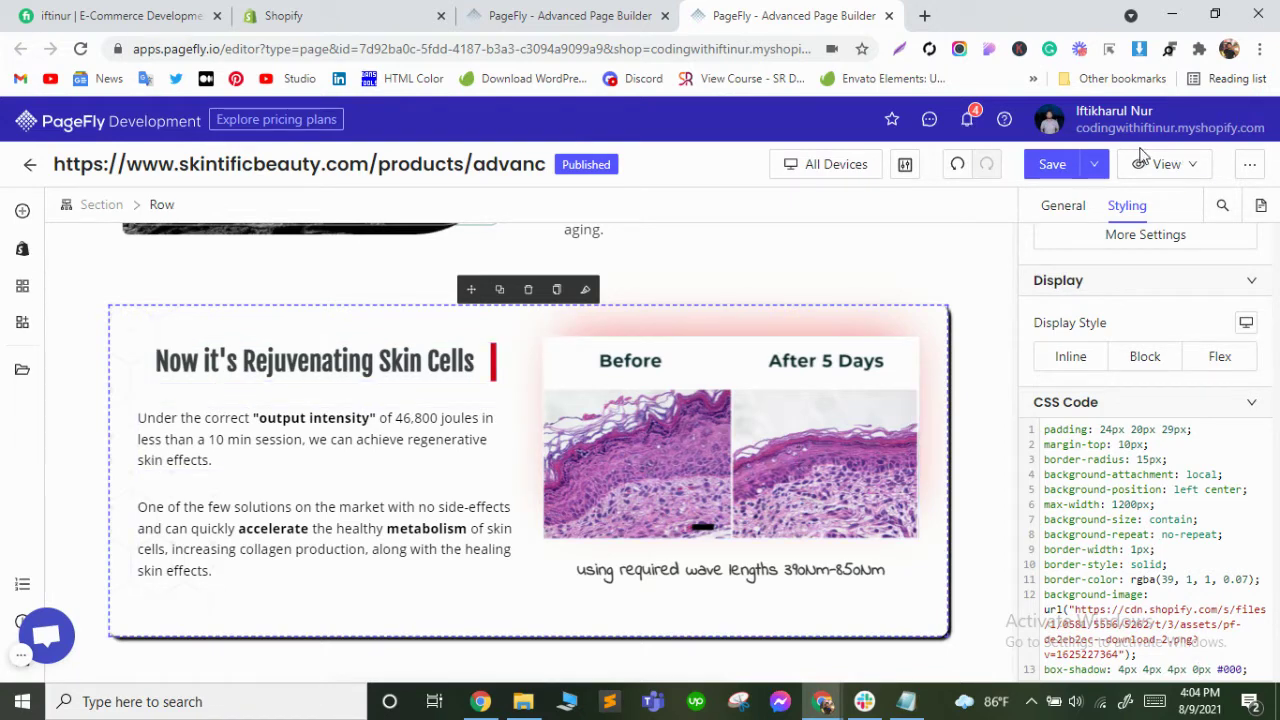
Save & Publish the page, then view the live page in a new tab.
left_click(1095, 168)
left_click(1084, 201)
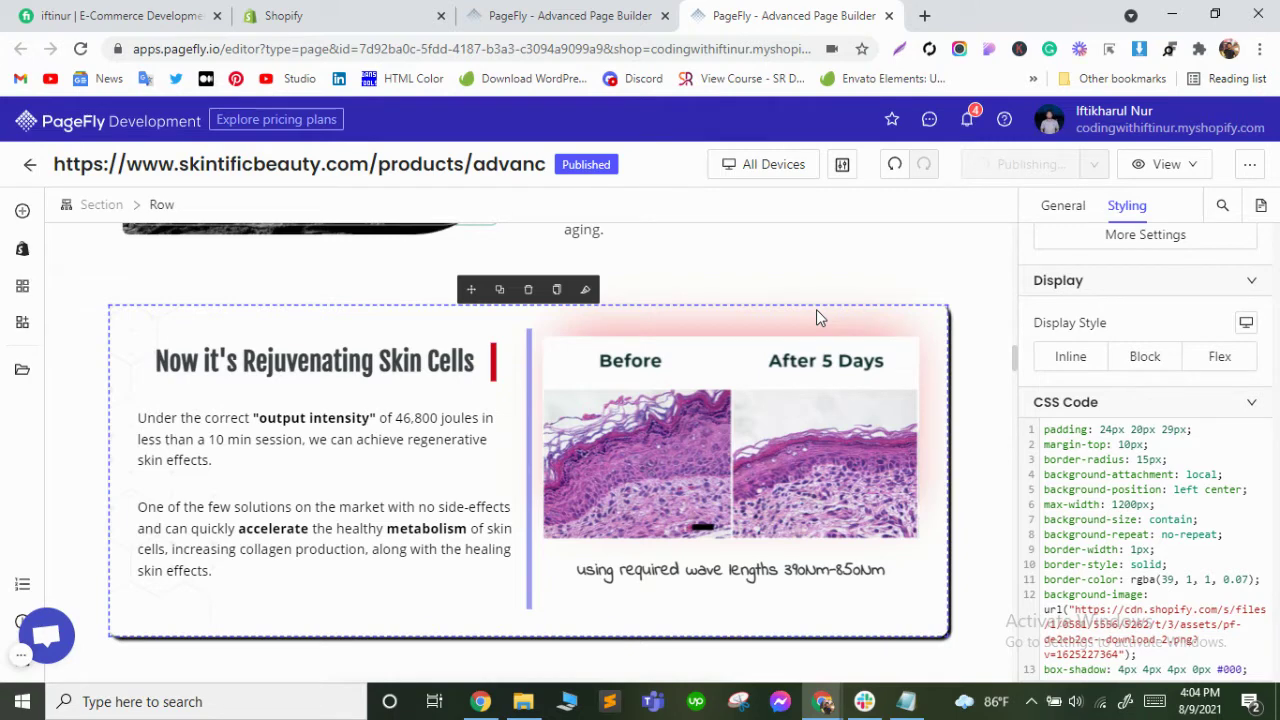
left_click(1175, 170)
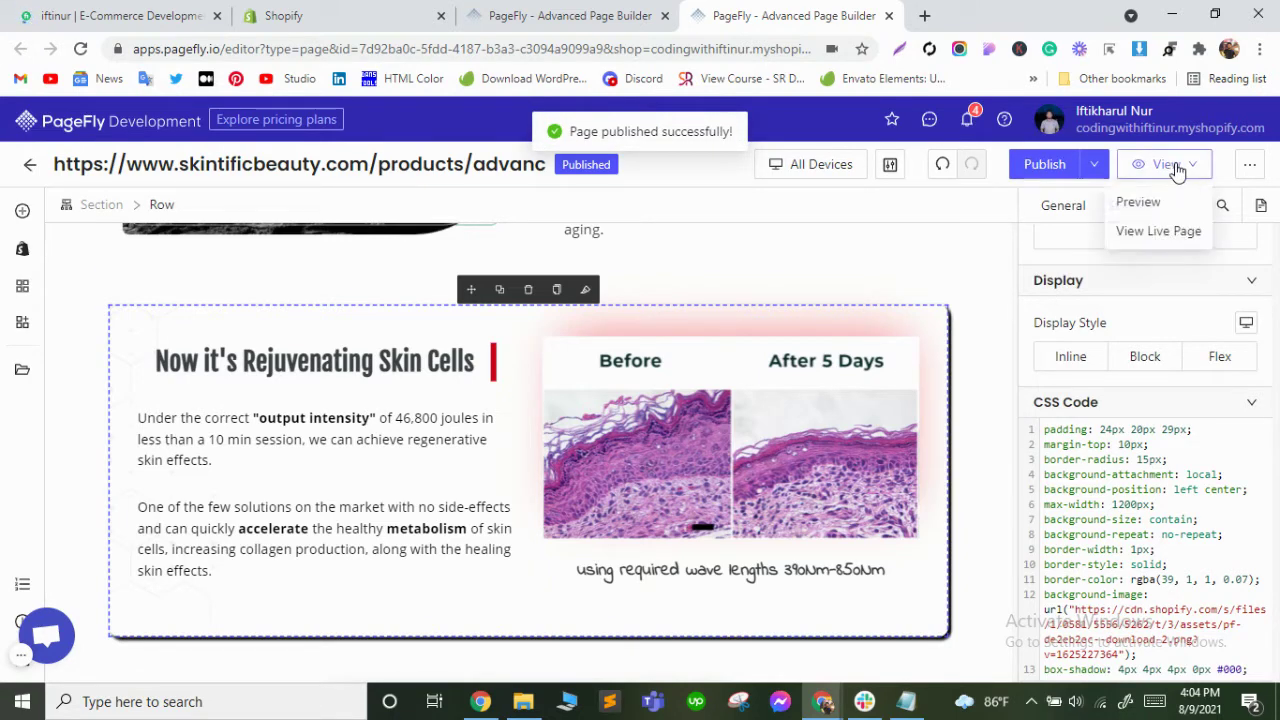
left_click(1153, 233)
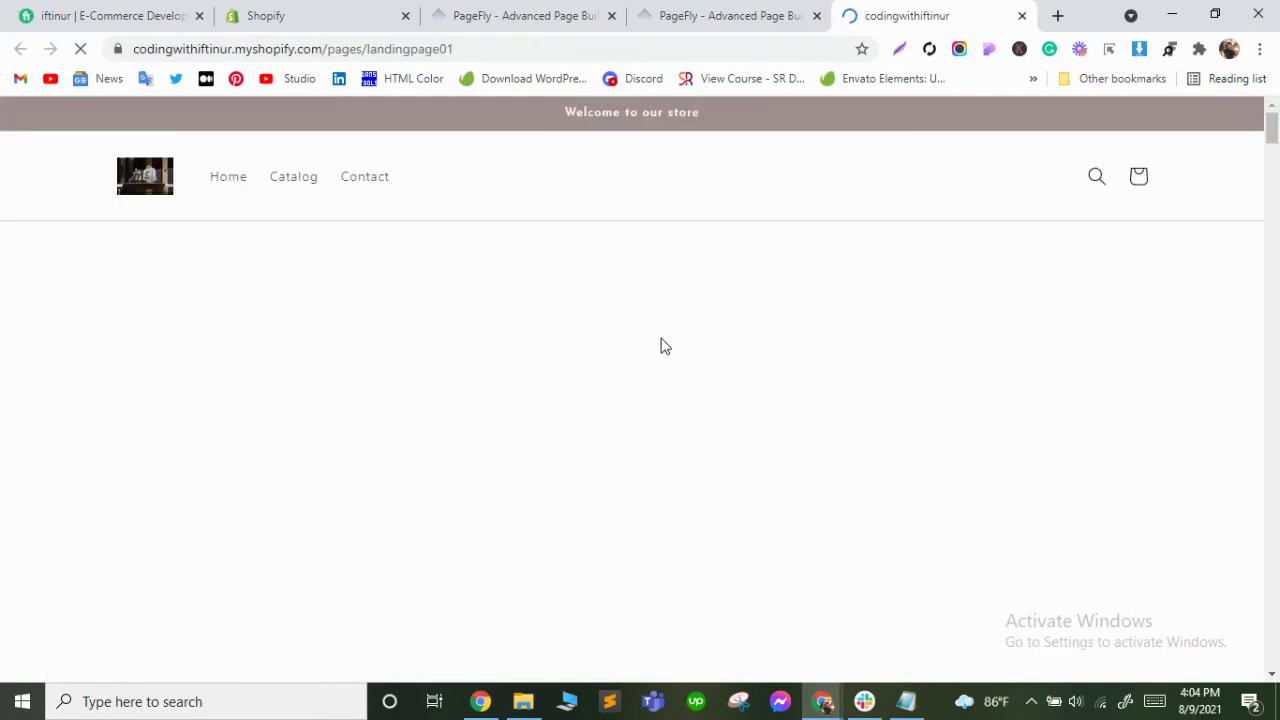
Hide the theme preview bar and bring up the context menu on the skin-cells section.
scroll(663, 346, "down", 10)
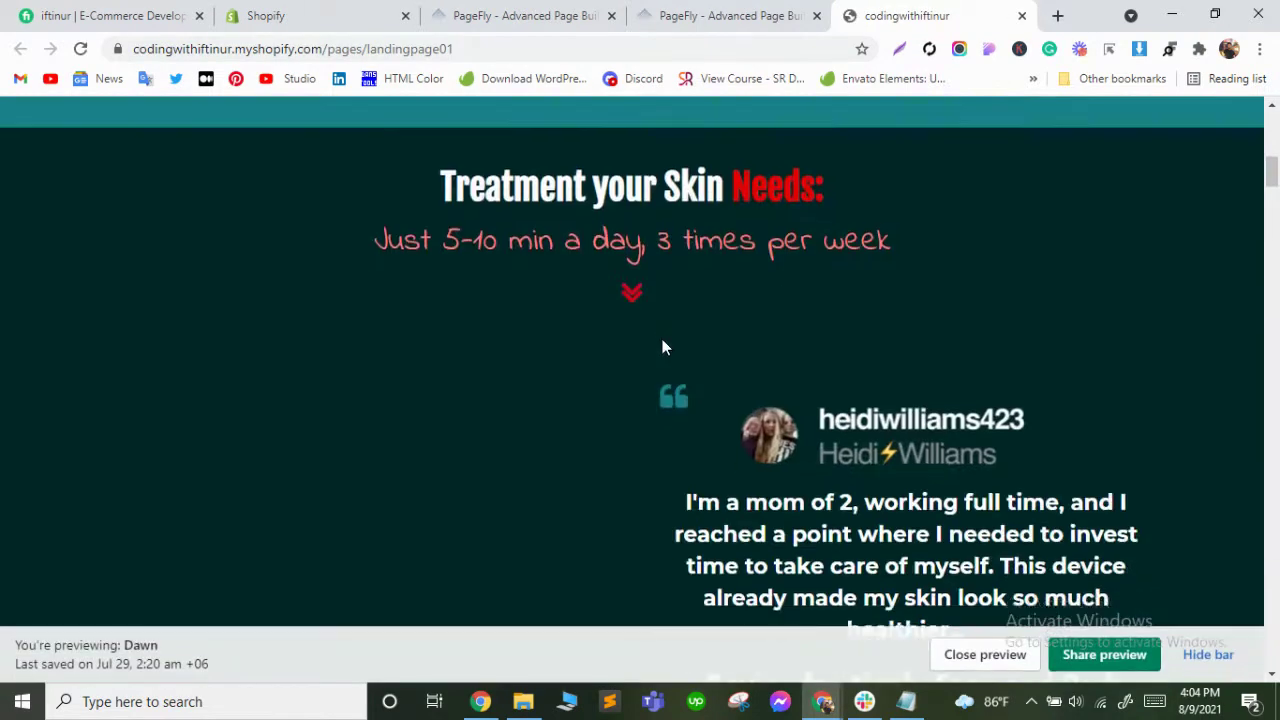
scroll(662, 339, "down", 10)
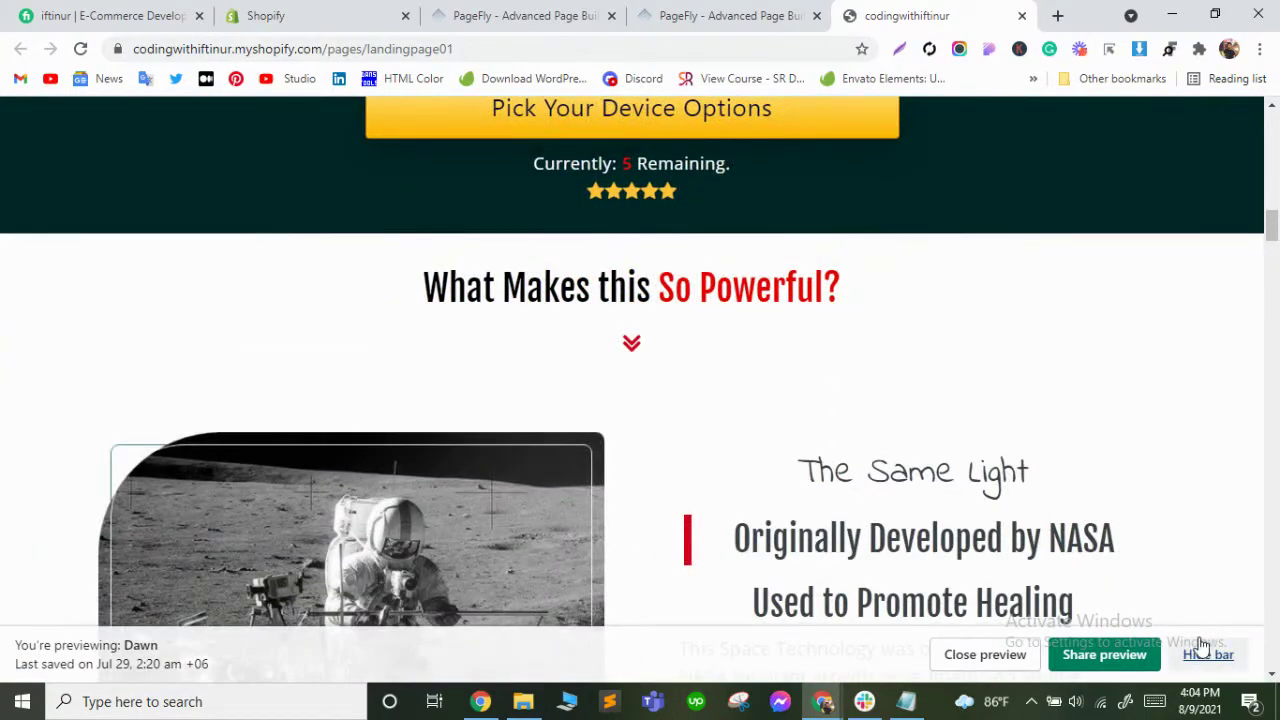
left_click(1203, 647)
scroll(579, 359, "down", 10)
scroll(579, 359, "up", 1)
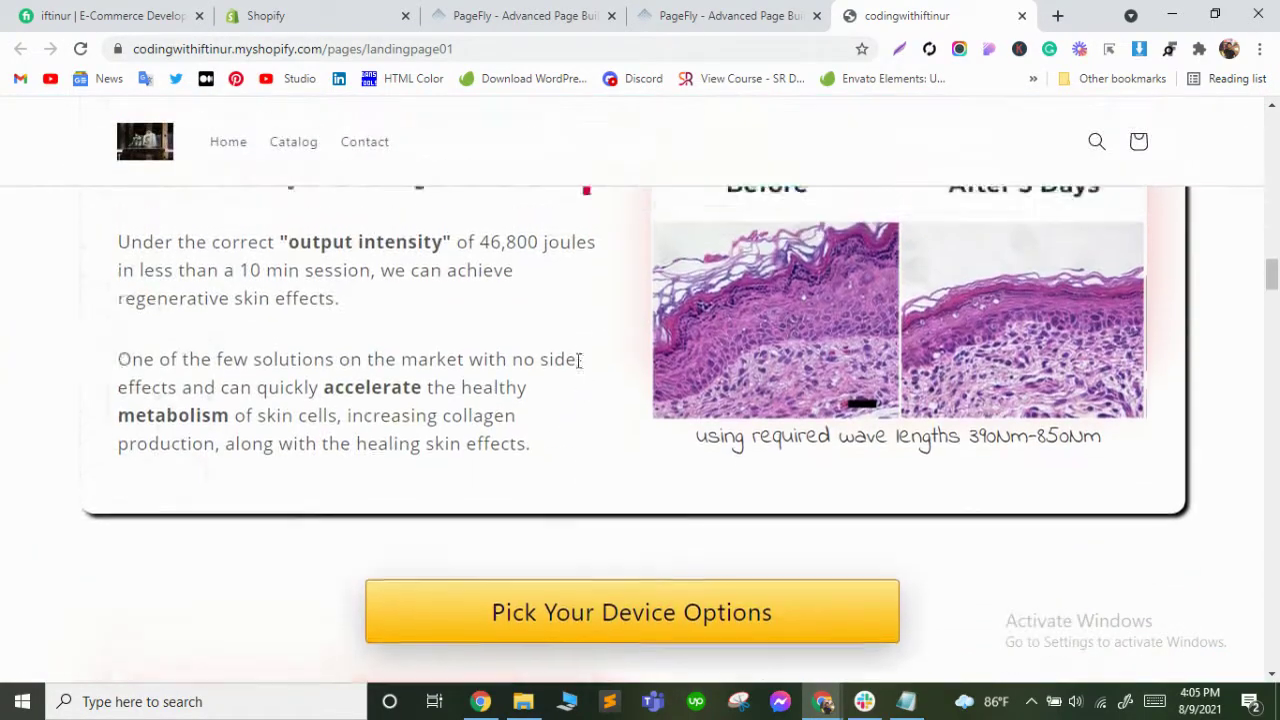
scroll(579, 359, "up", 1)
scroll(574, 366, "down", 2)
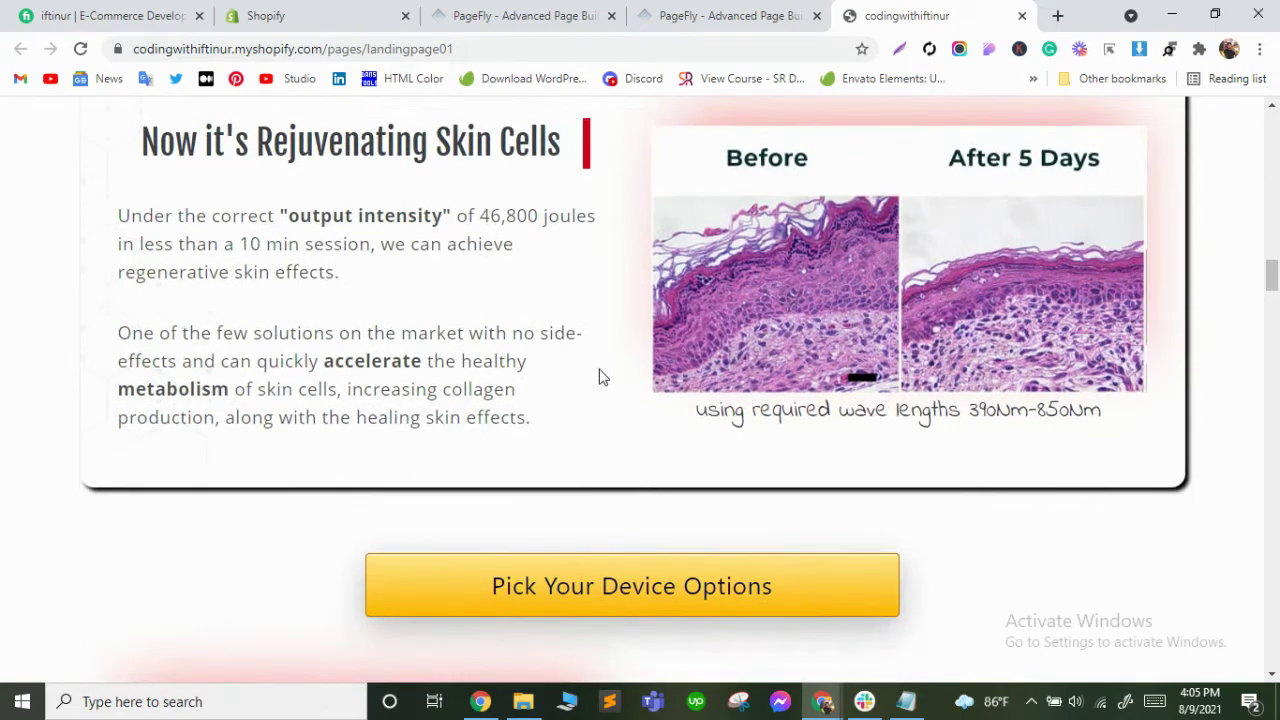
right_click(600, 377)
Inspect the section, switch the preview to desktop width and dock DevTools to the bottom.
left_click(668, 656)
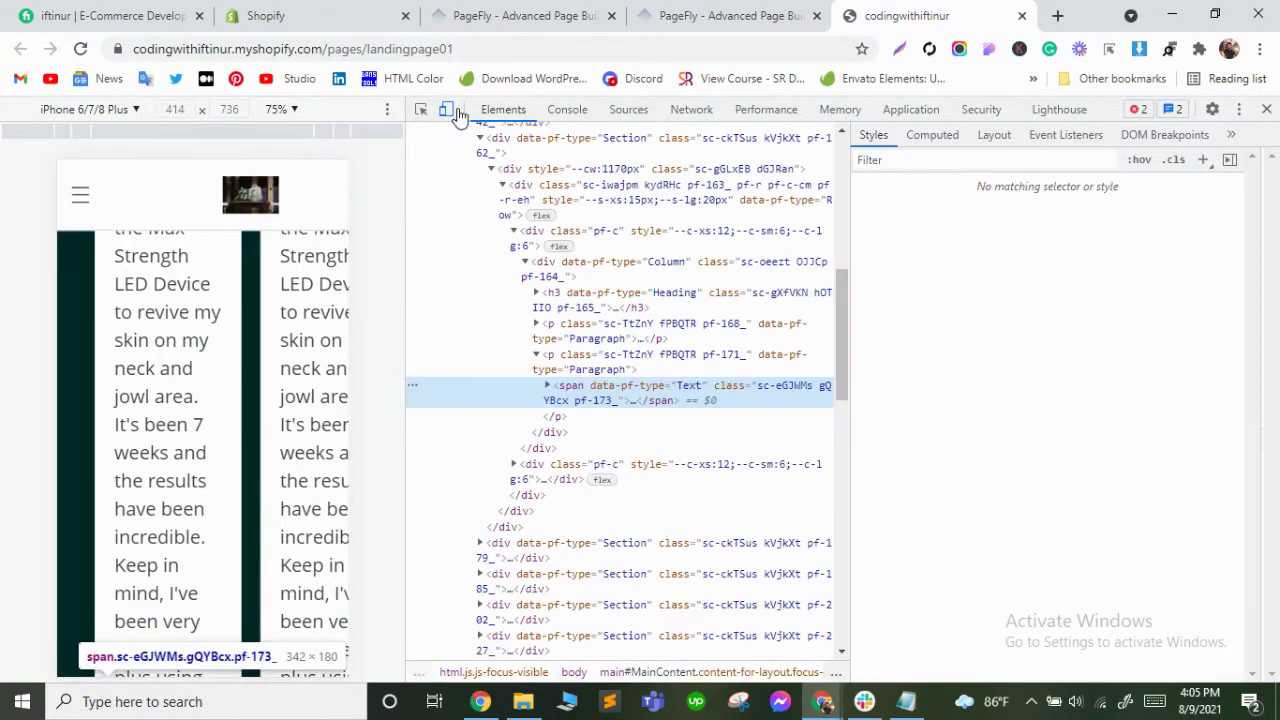
left_click(449, 110)
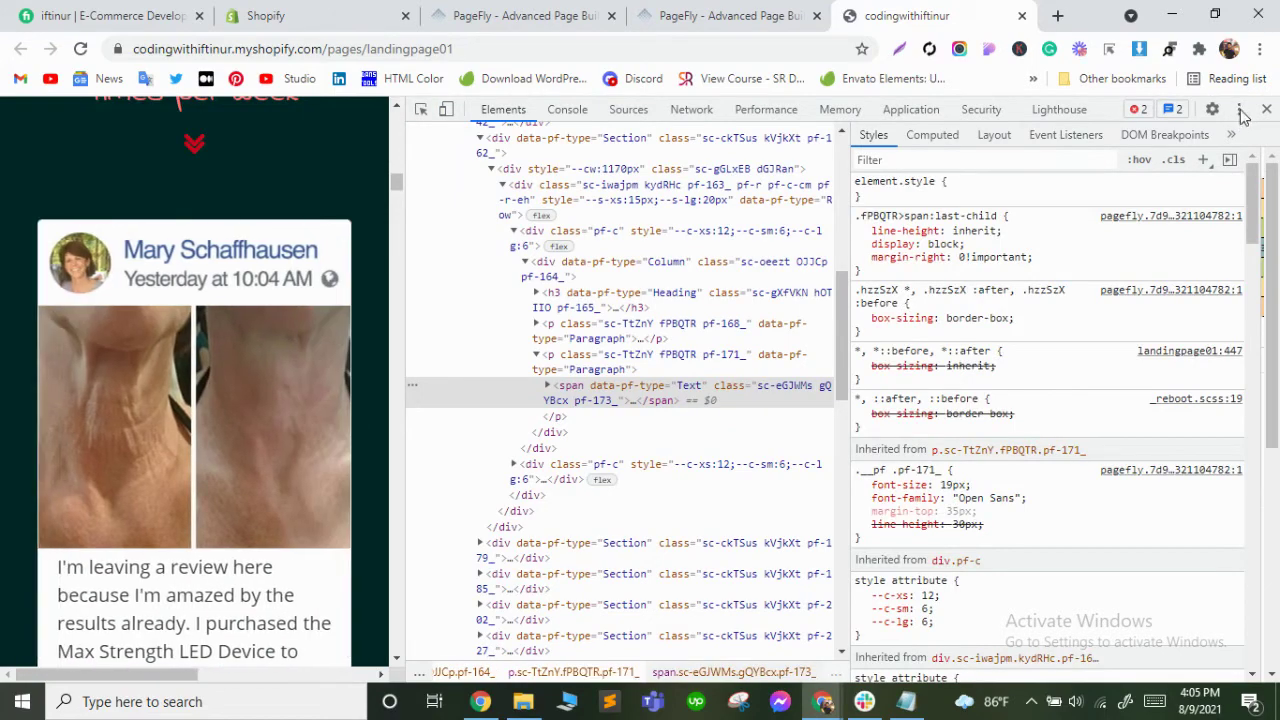
left_click(1239, 110)
left_click(1231, 142)
Pick the Rejuvenating Skin Cells row with the element picker to see its styles.
scroll(531, 194, "down", 10)
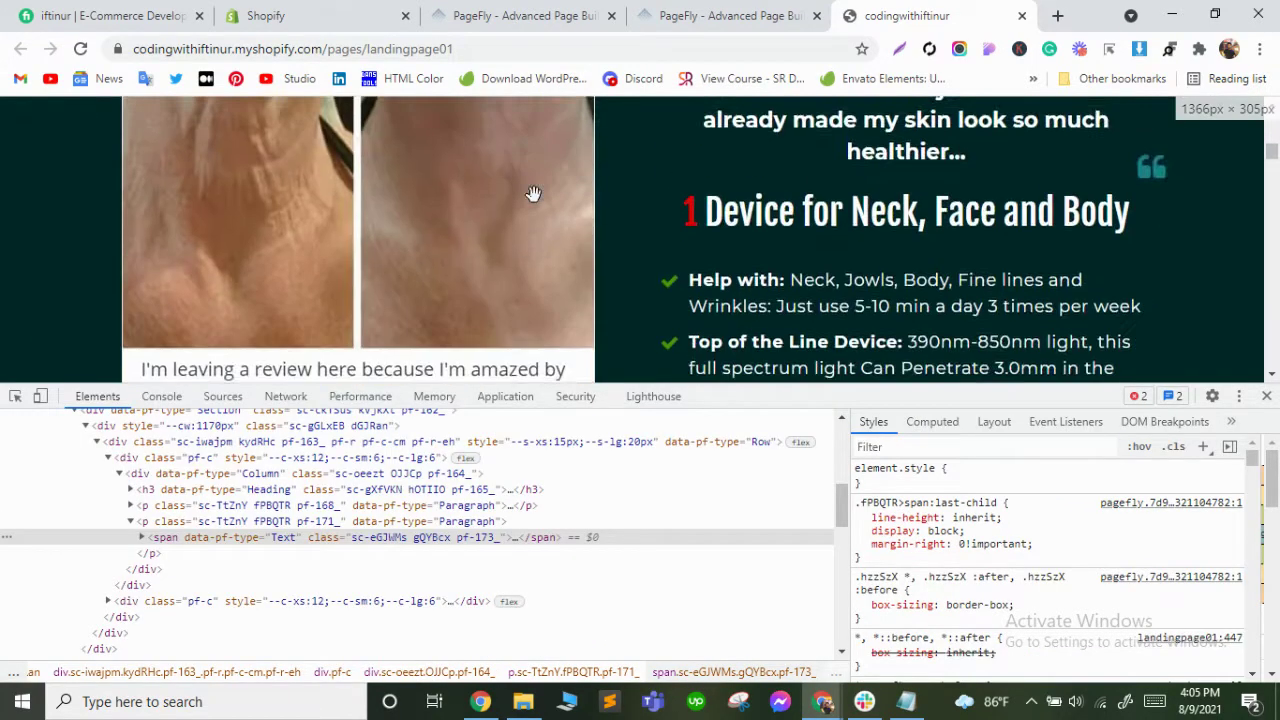
scroll(534, 208, "up", 10)
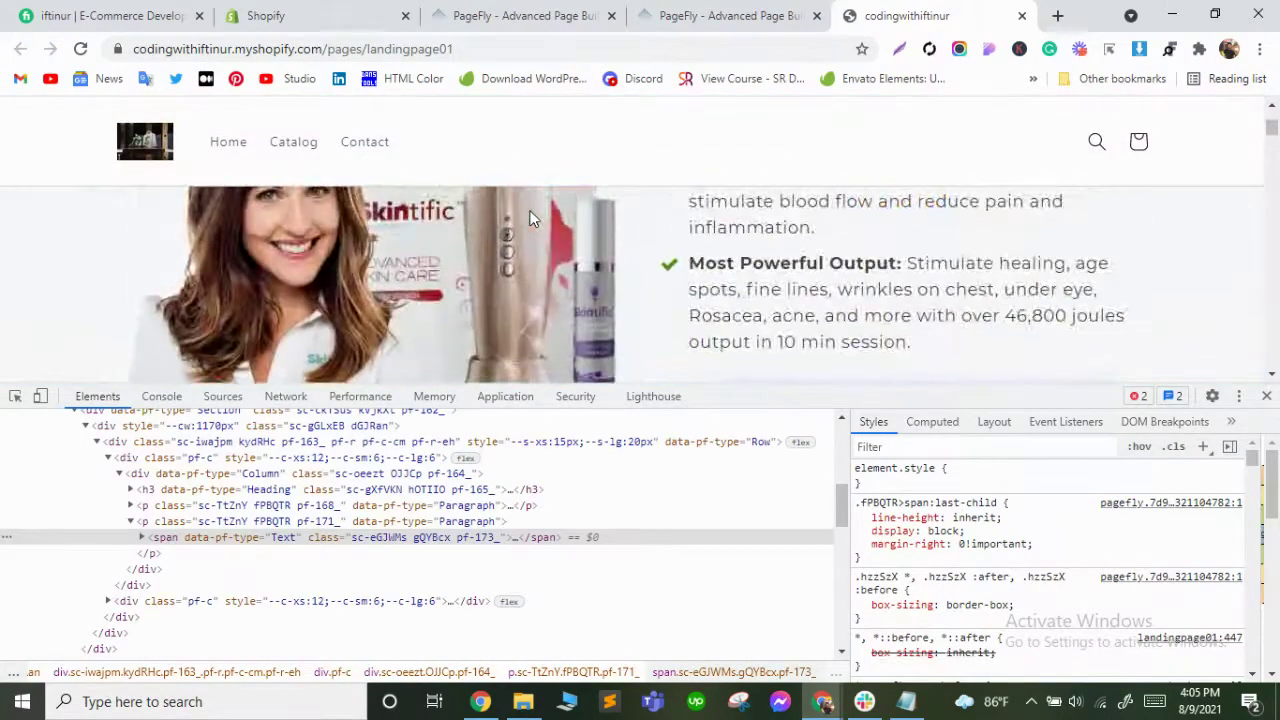
scroll(530, 215, "down", 3)
scroll(529, 214, "down", 15)
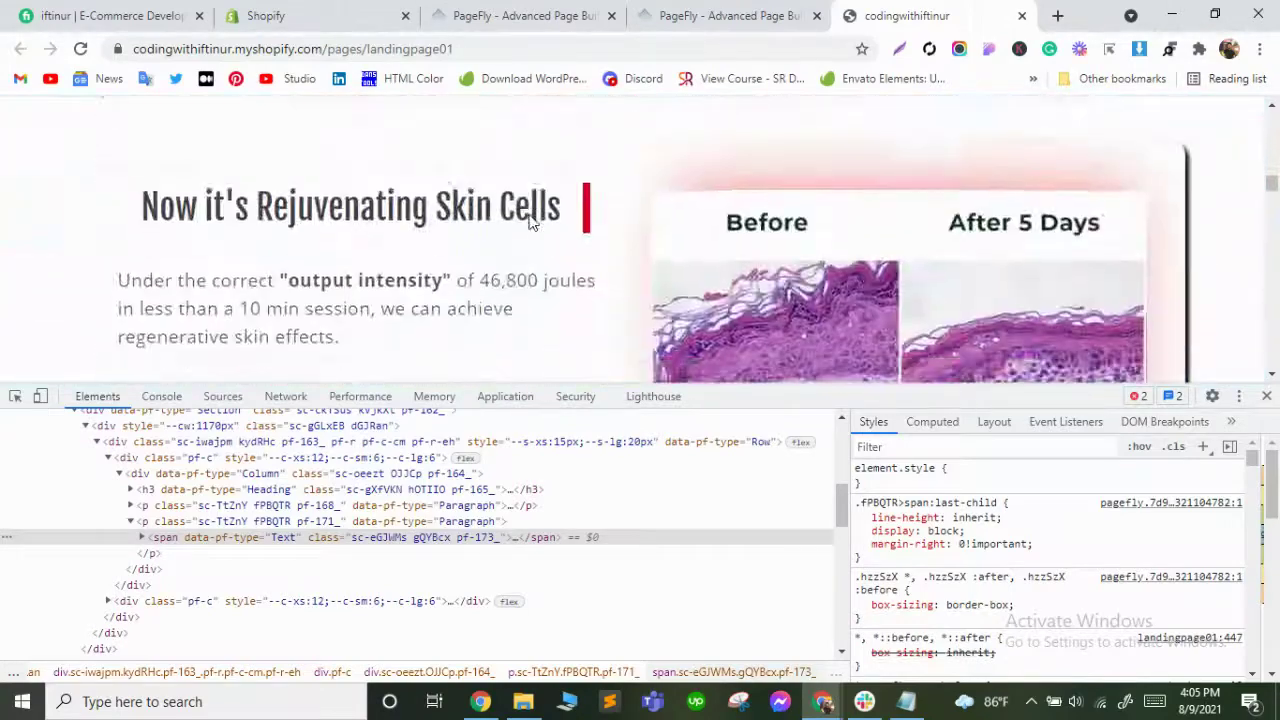
scroll(531, 222, "up", 4)
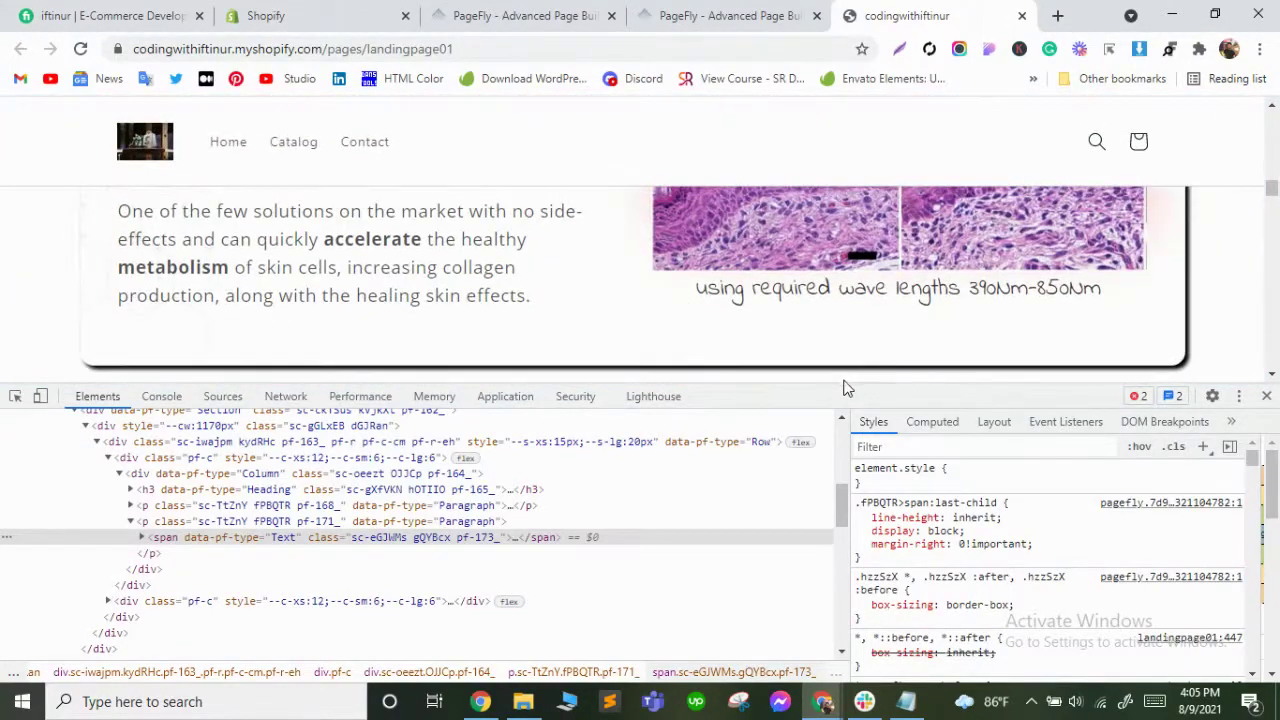
left_click_drag(843, 393, 843, 472)
scroll(97, 425, "up", 2)
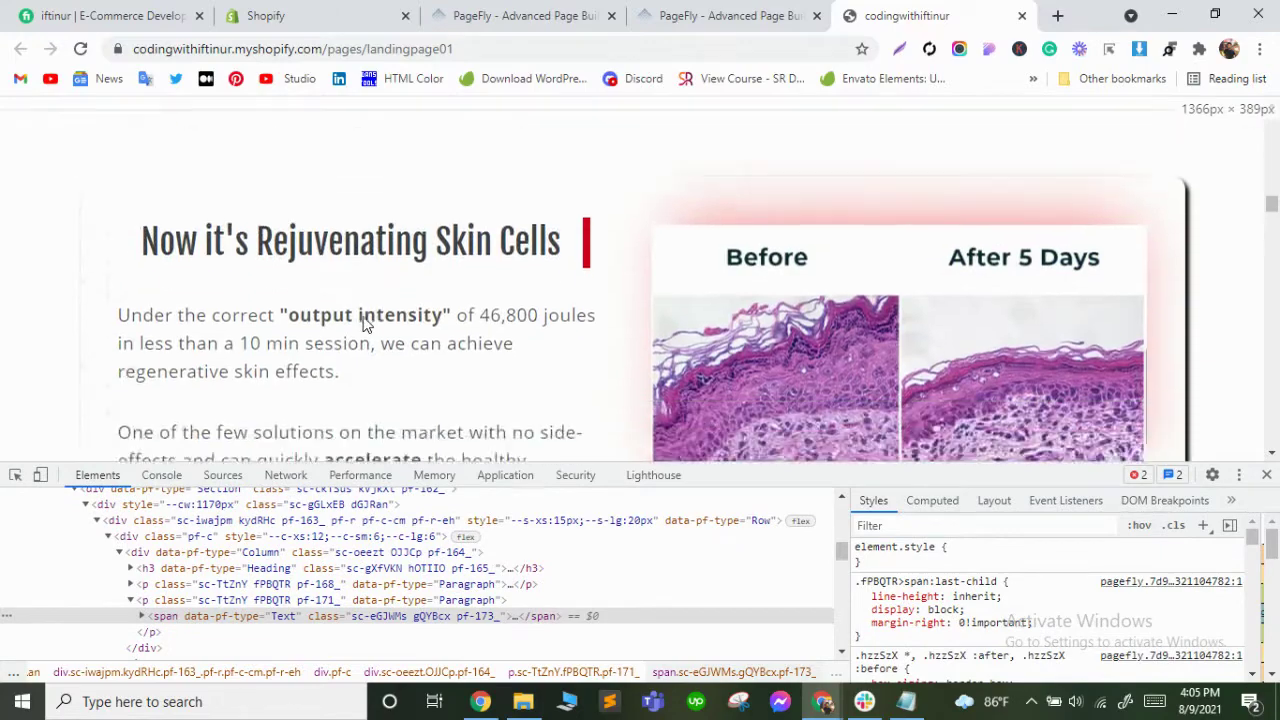
scroll(97, 425, "down", 1)
scroll(86, 409, "down", 1)
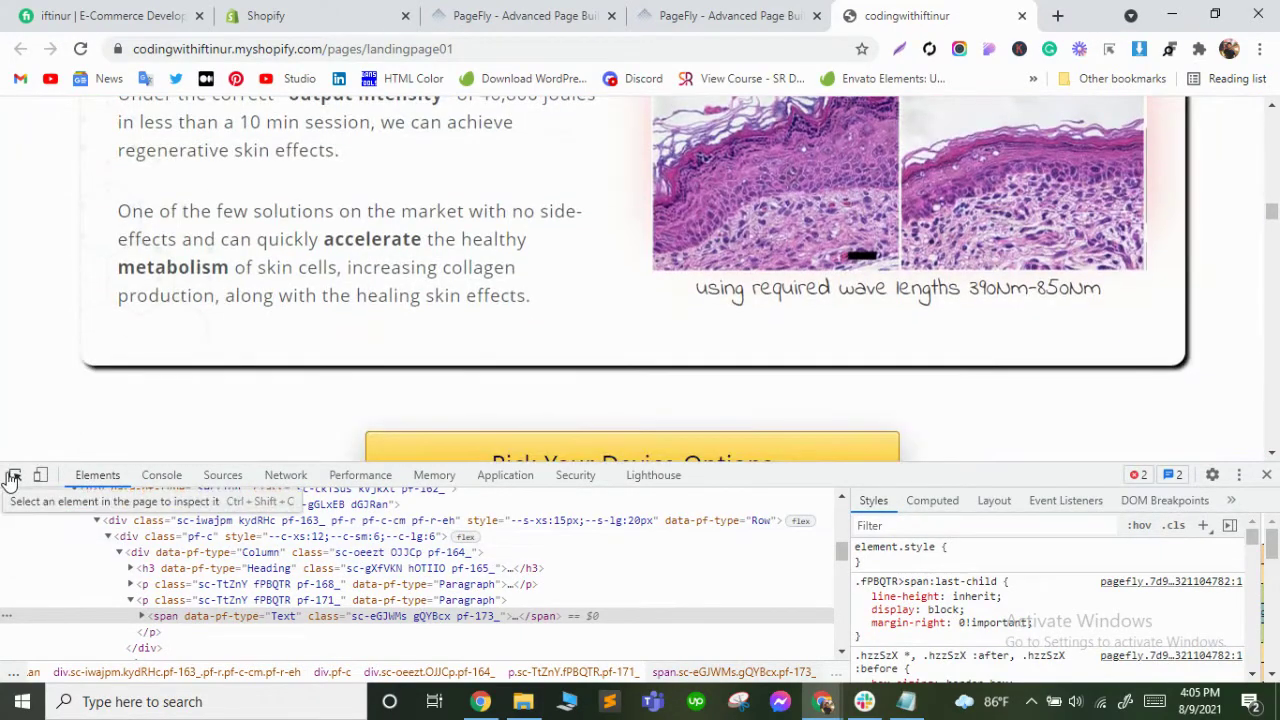
key("ctrl+shift+c")
left_click(112, 360)
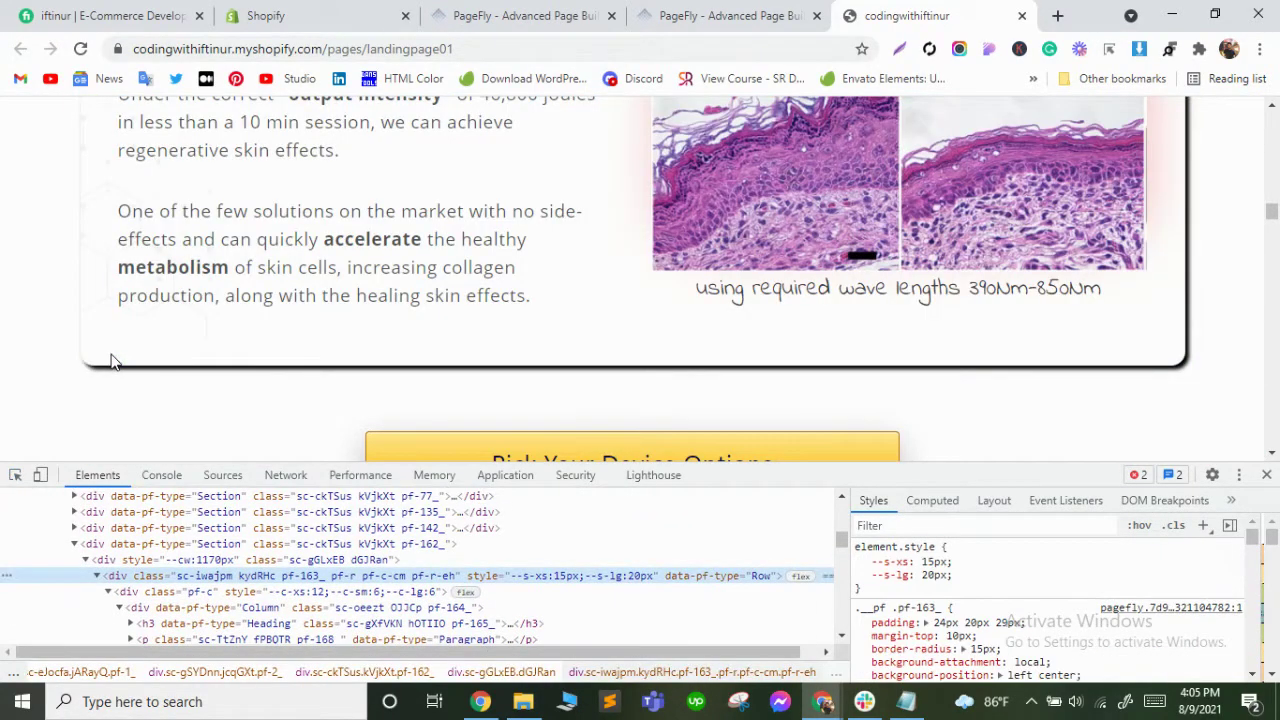
scroll(890, 560, "down", 3)
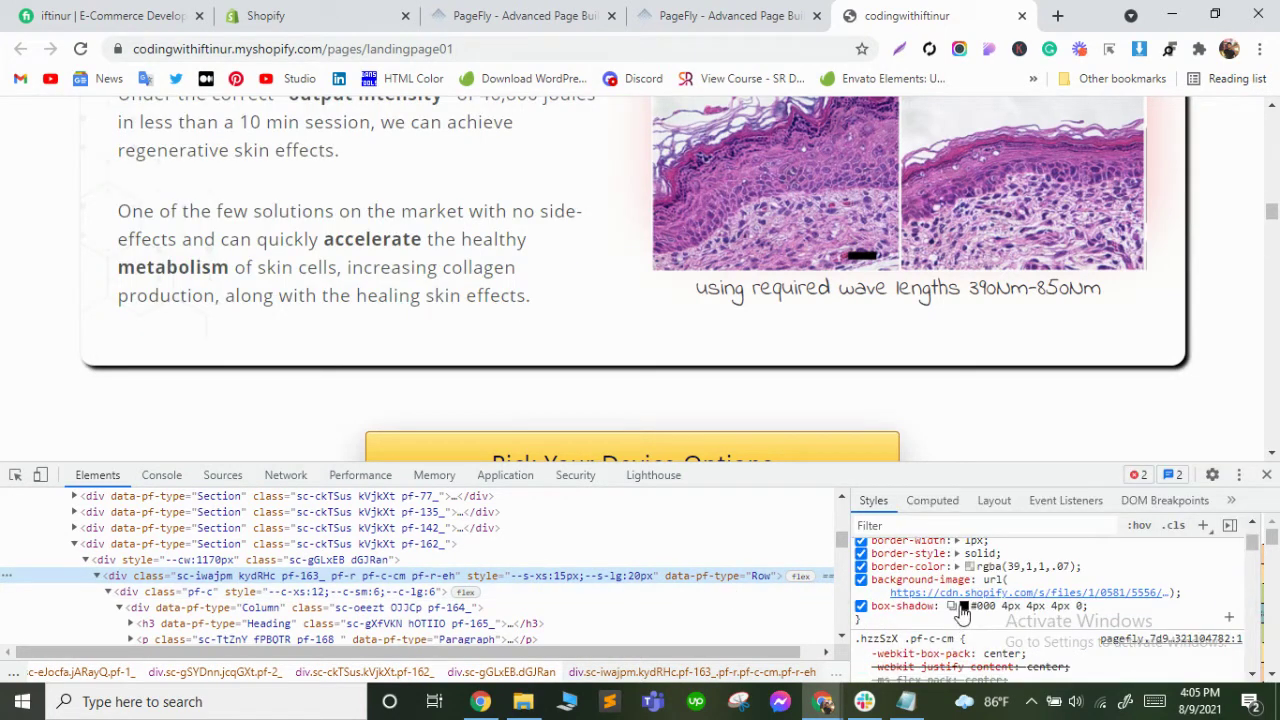
In the box-shadow editor set offsets 0 / -1px, blur 14px and spread 2px.
left_click(953, 606)
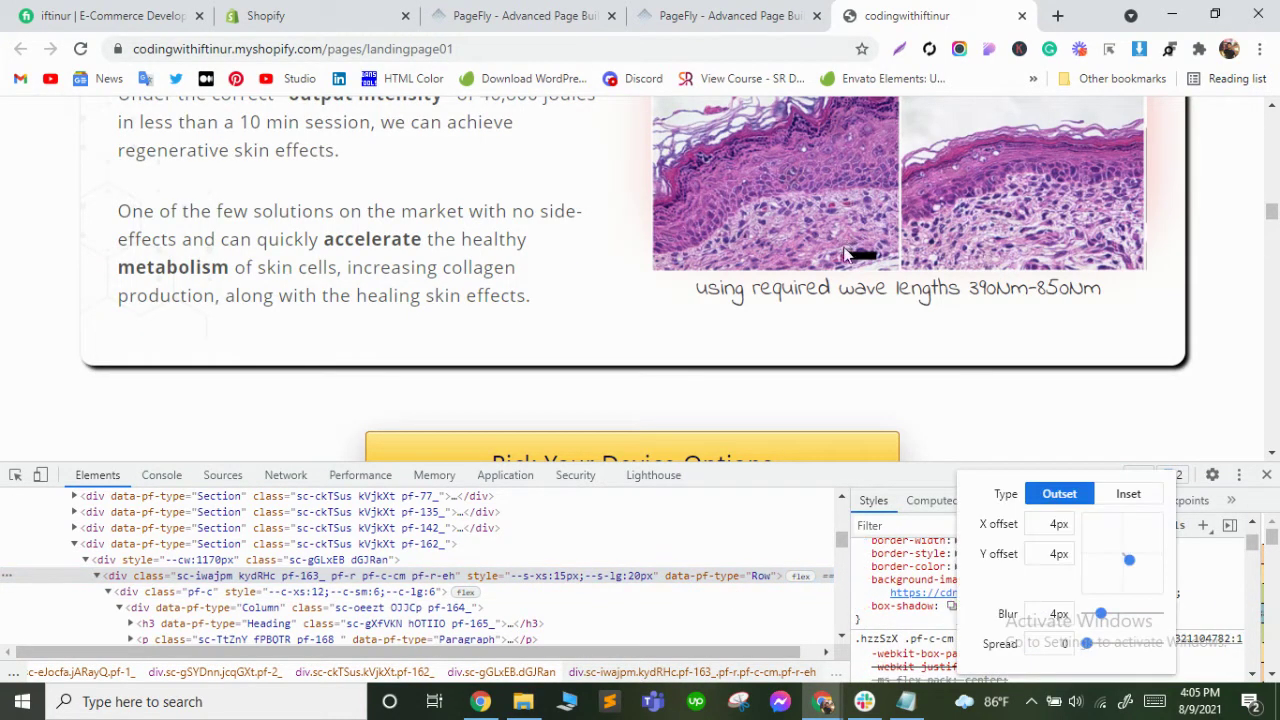
scroll(864, 268, "up", 1)
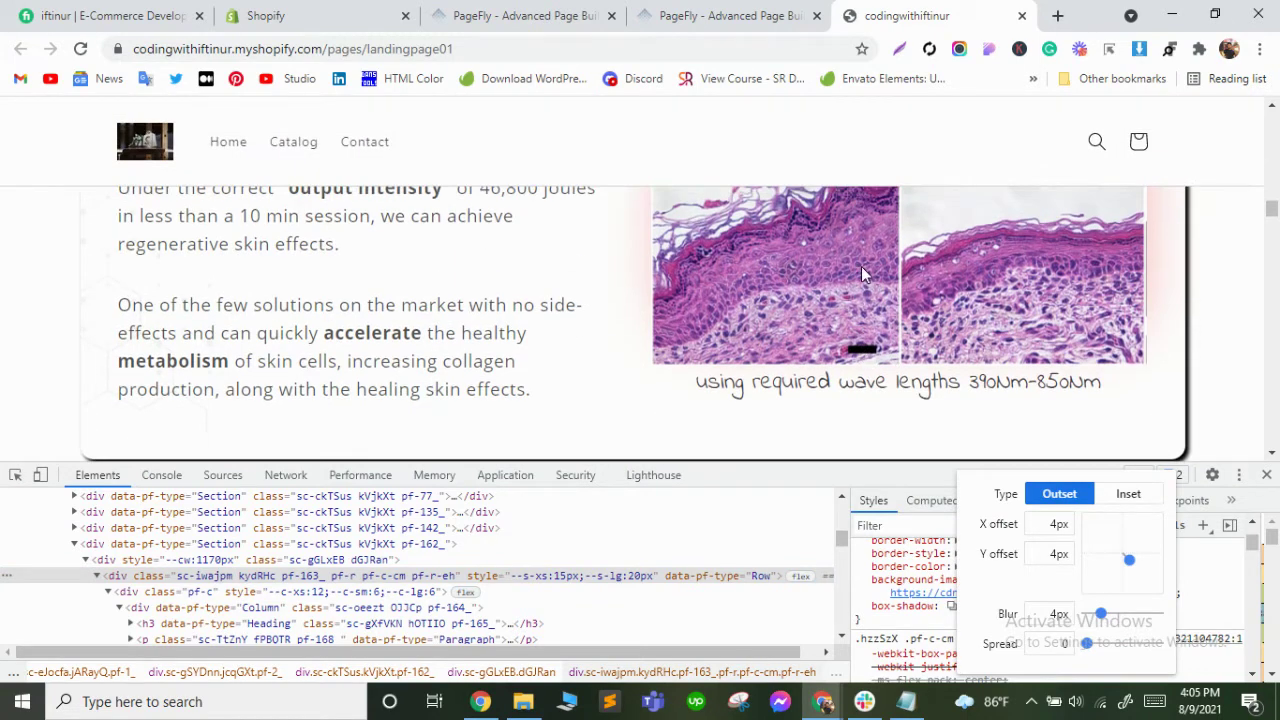
scroll(861, 268, "down", 1)
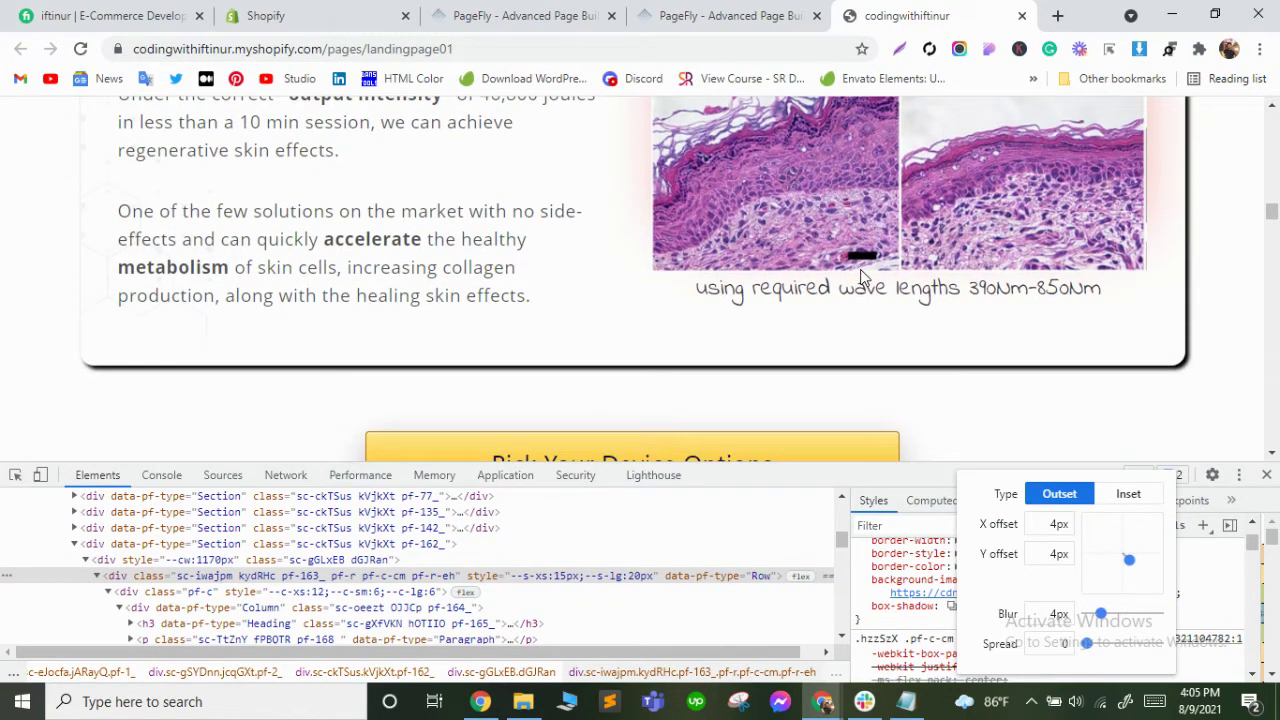
scroll(862, 275, "down", 1, "ctrl")
scroll(860, 272, "down", 1, "ctrl")
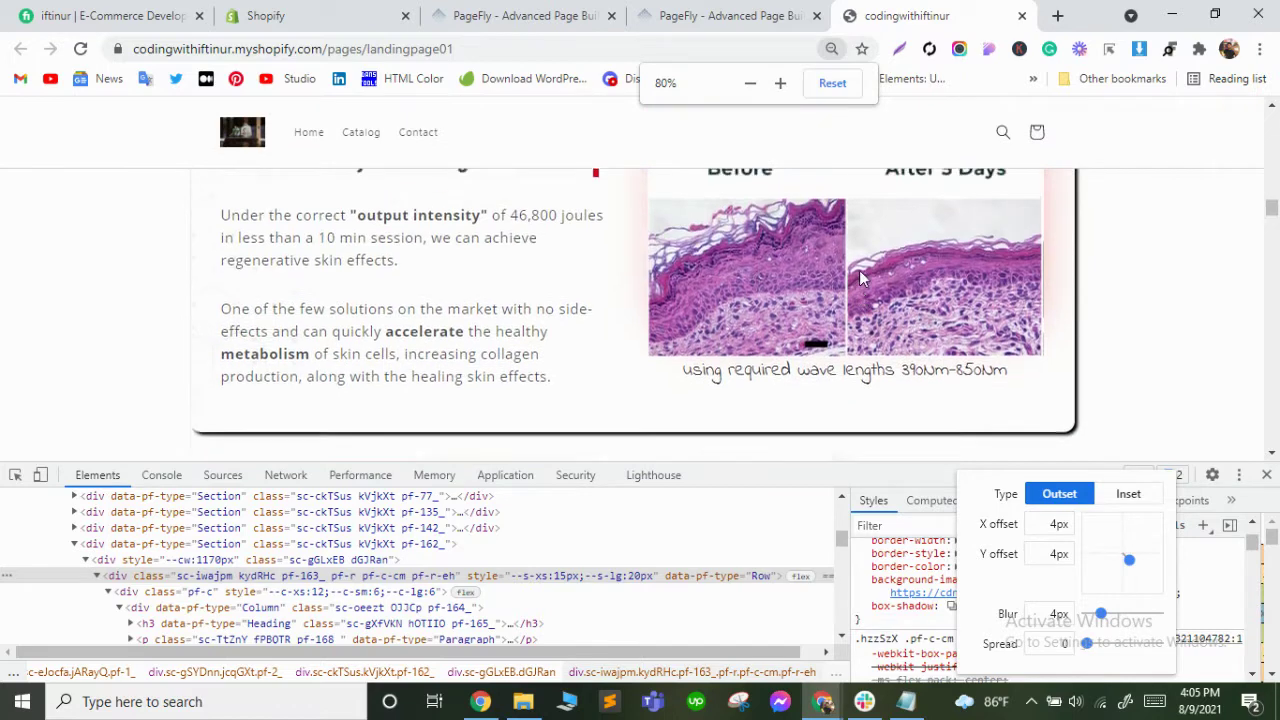
left_click_drag(757, 478, 755, 452)
scroll(755, 440, "up", 2)
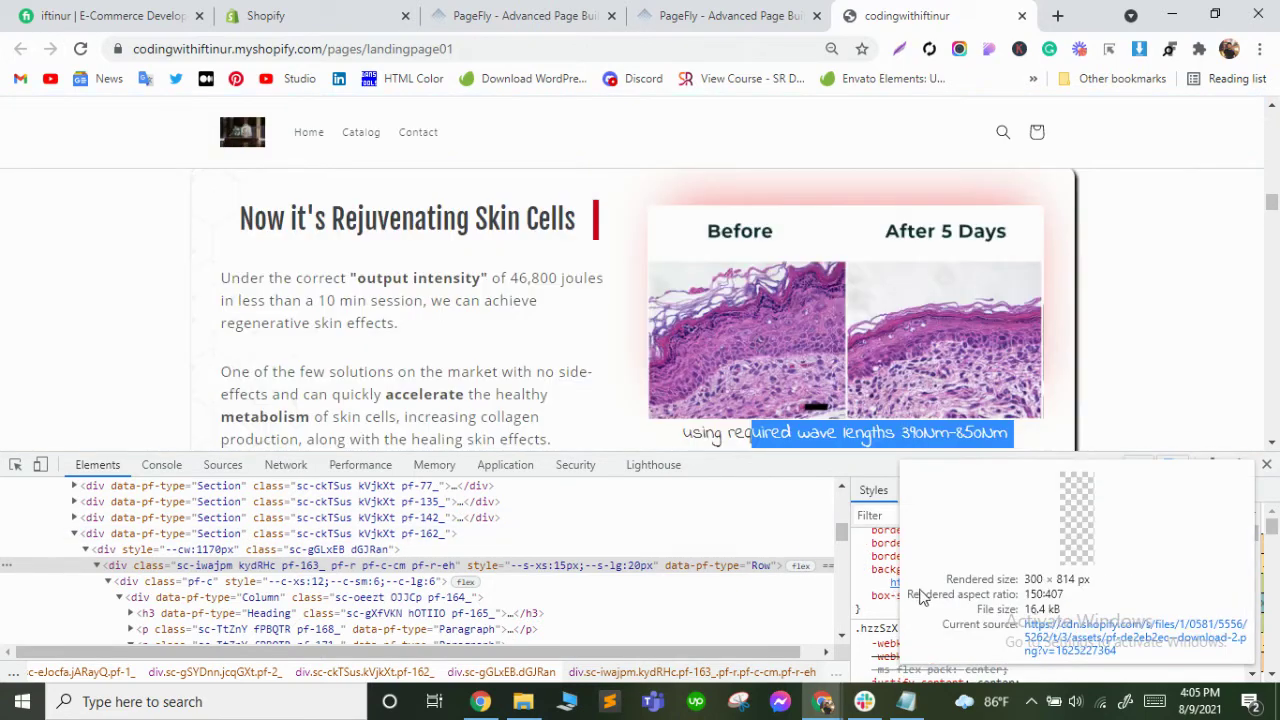
left_click(897, 620)
left_click(952, 595)
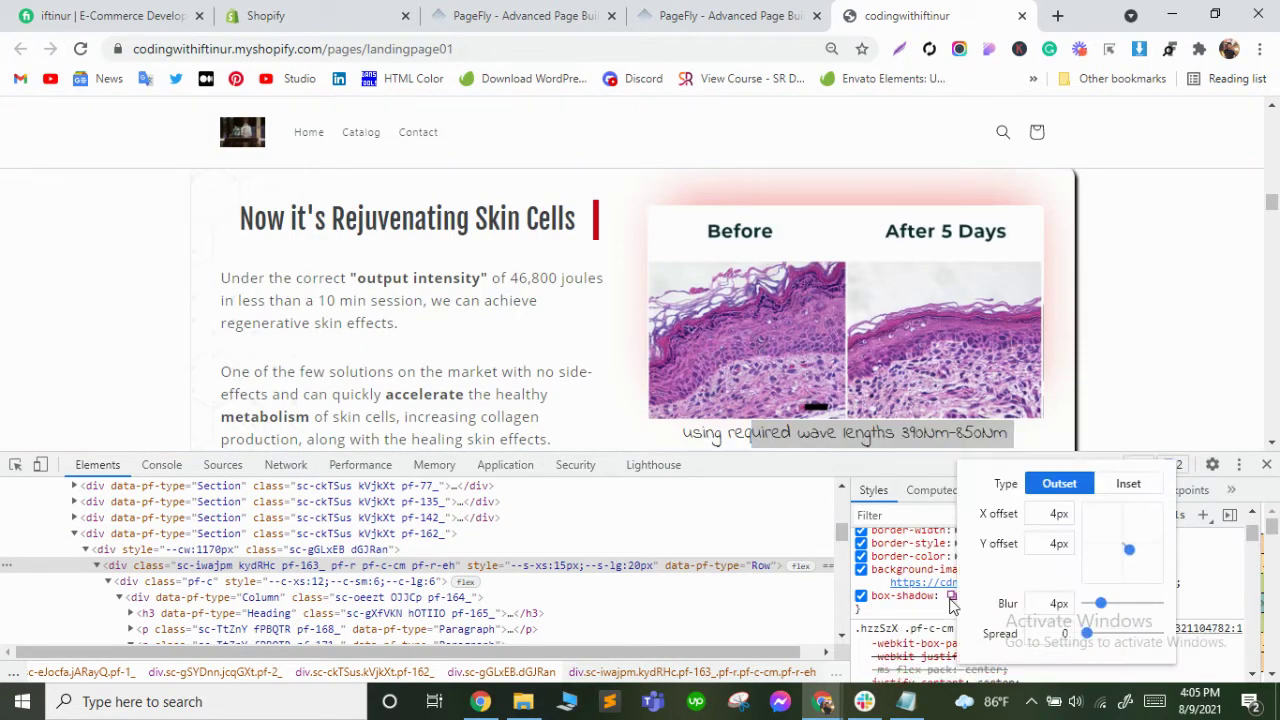
mouse_move(1129, 550)
left_mouse_down()
mouse_move(1097, 522)
mouse_move(1110, 510)
mouse_move(1125, 550)
left_mouse_up()
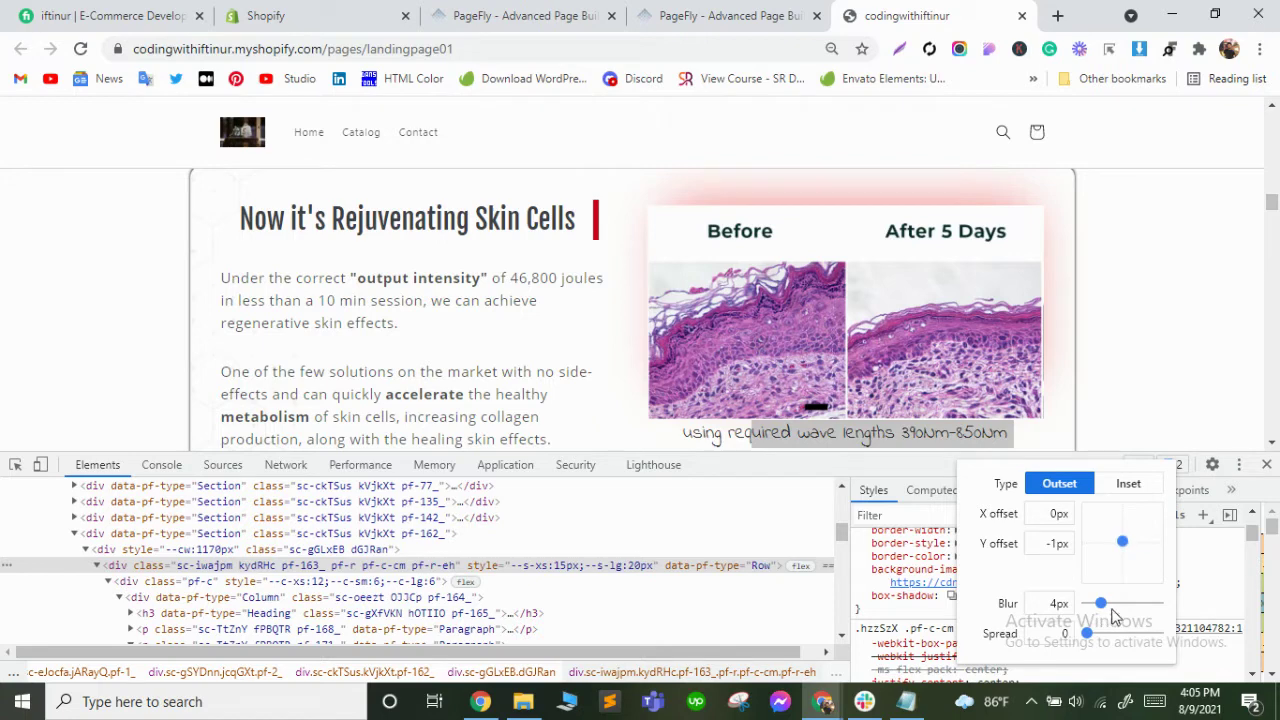
mouse_move(1108, 607)
left_mouse_down()
mouse_move(1132, 606)
mouse_move(1112, 605)
left_mouse_up()
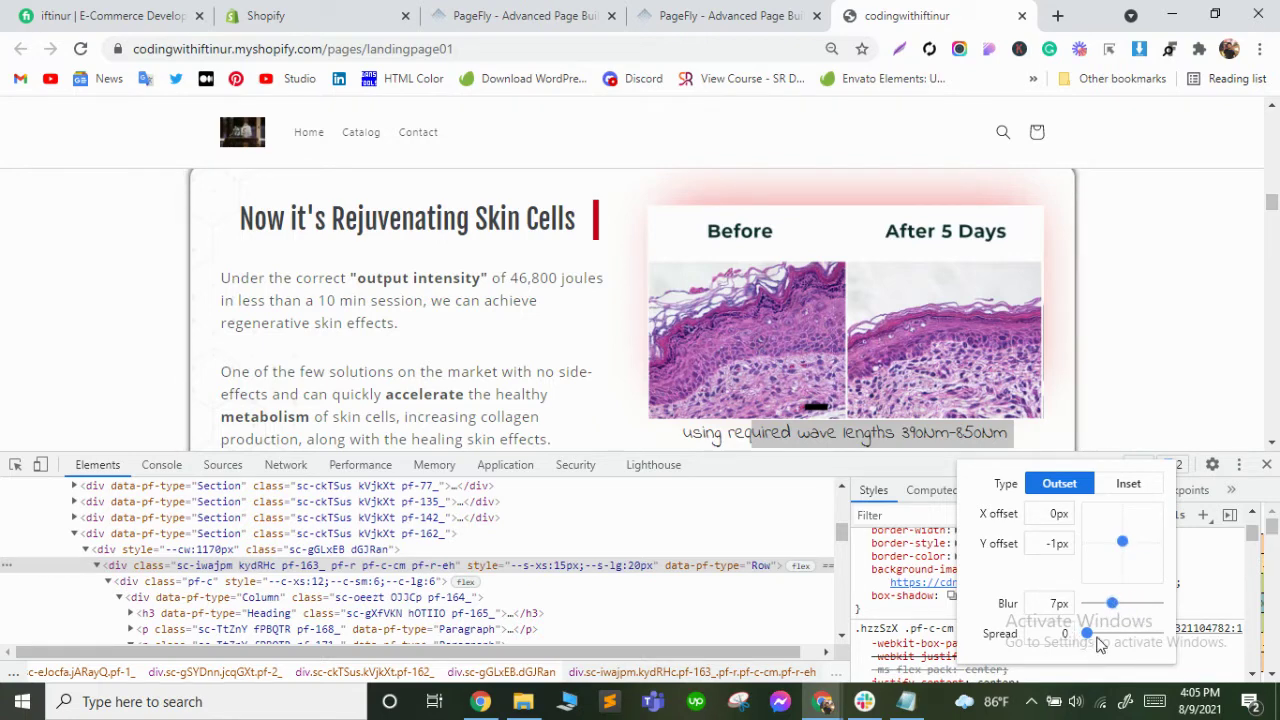
left_click_drag(1092, 640, 1139, 607)
Re-inspect the row and select the finished box-shadow declaration to copy it.
scroll(911, 353, "up", 2)
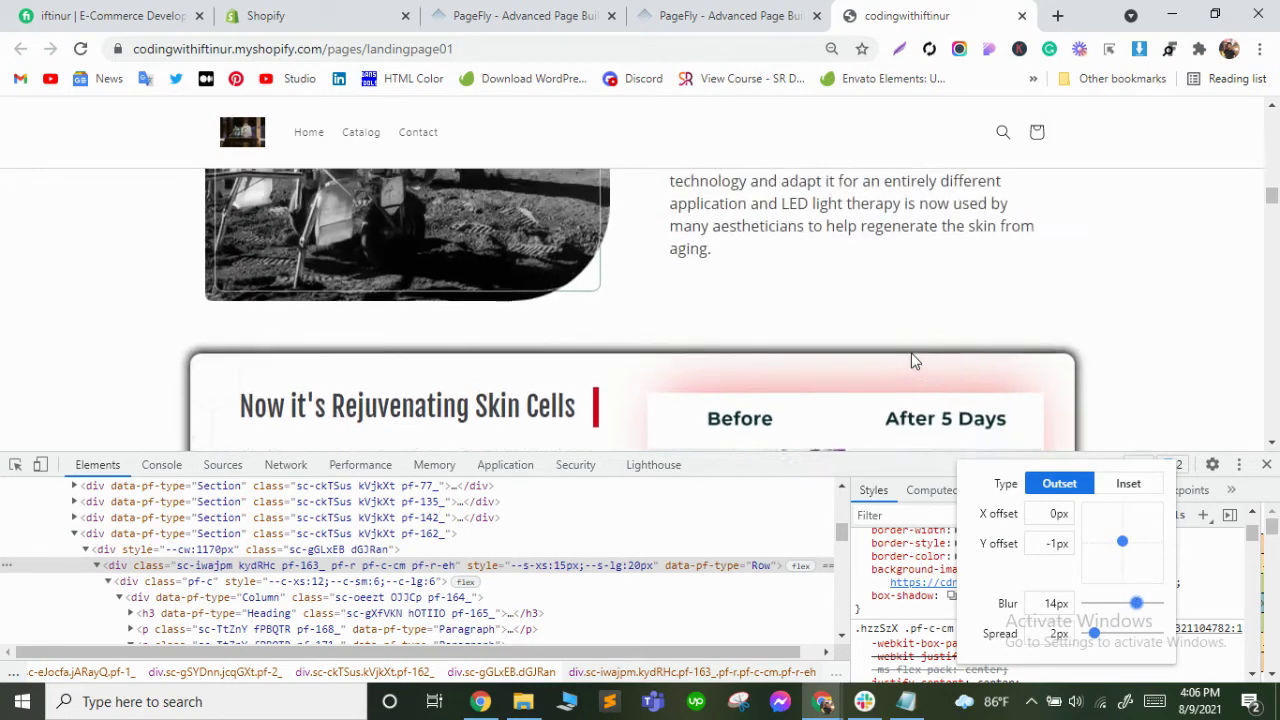
scroll(911, 355, "down", 5)
scroll(910, 359, "up", 2)
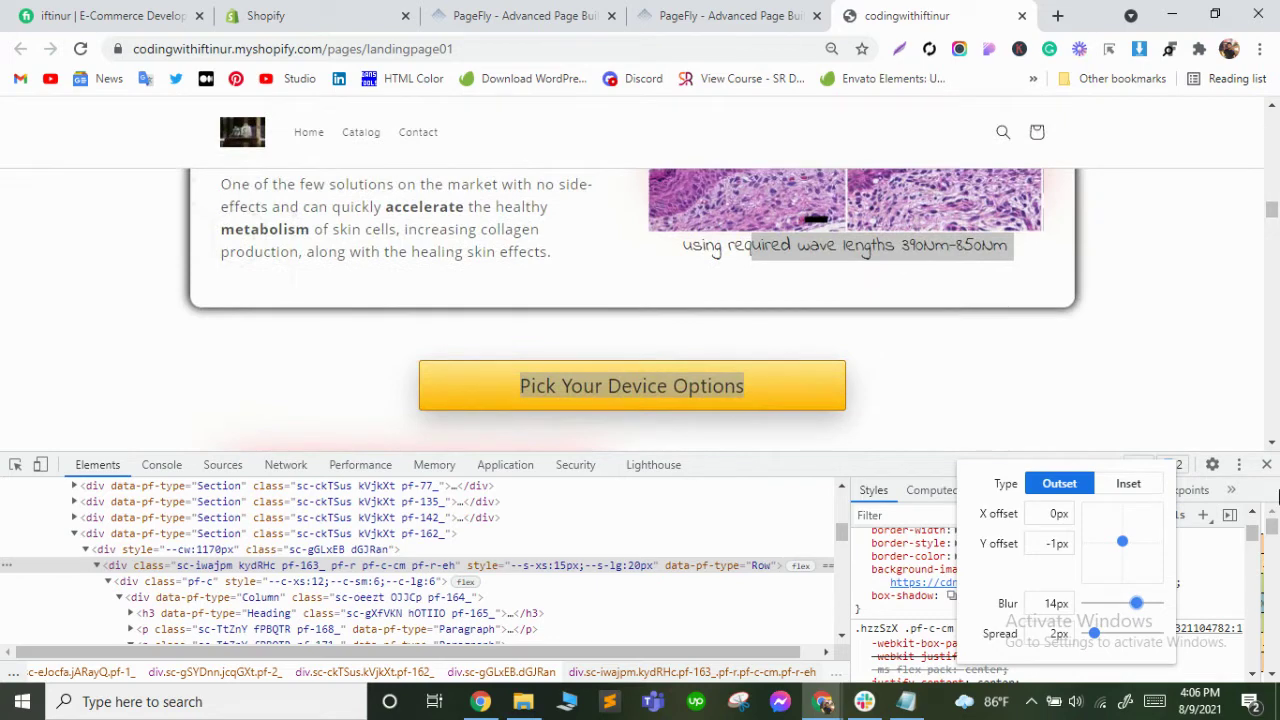
left_click(1268, 465)
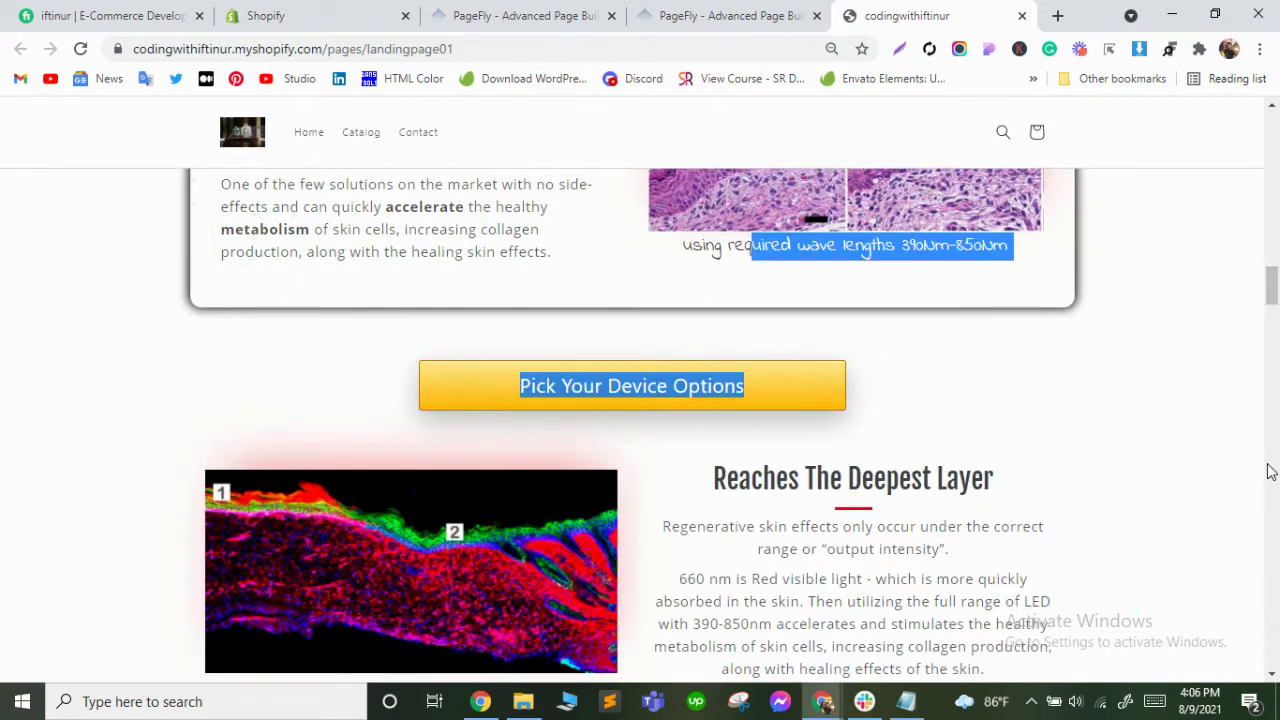
right_click(967, 318)
left_click(906, 452)
left_click(16, 466)
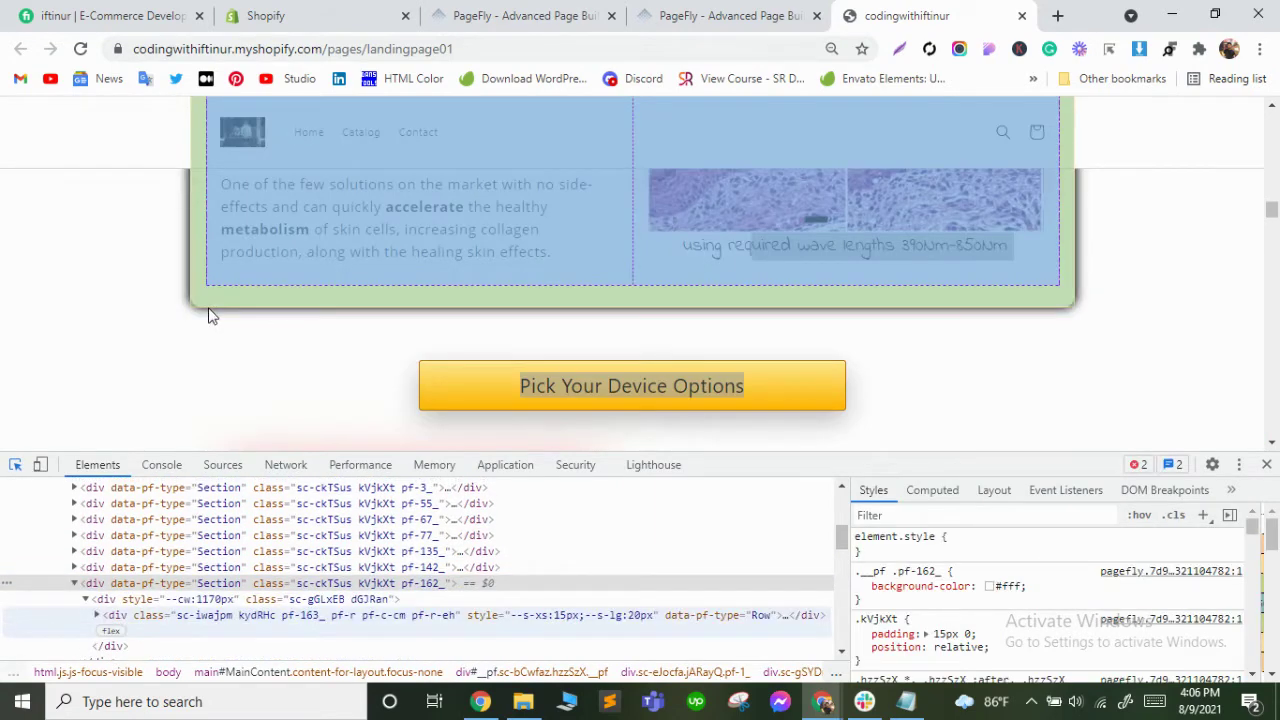
left_click(209, 314)
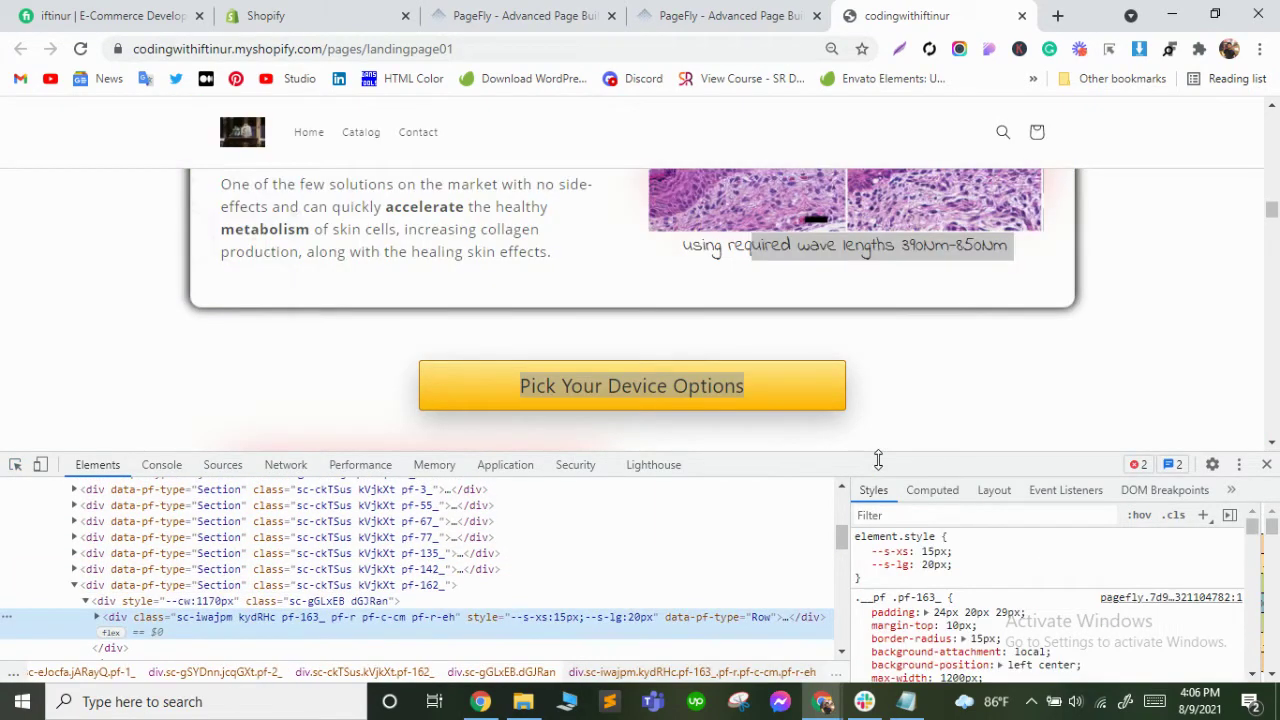
left_click_drag(878, 459, 895, 294)
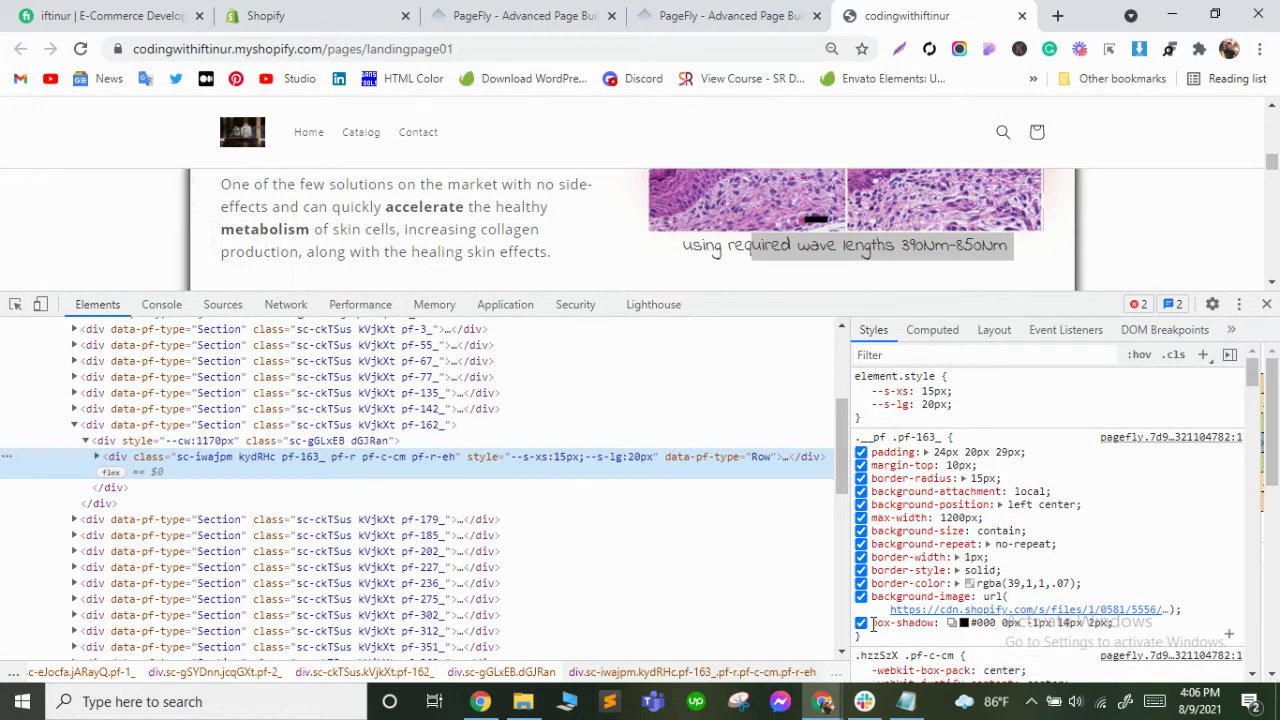
left_click_drag(873, 624, 1114, 627)
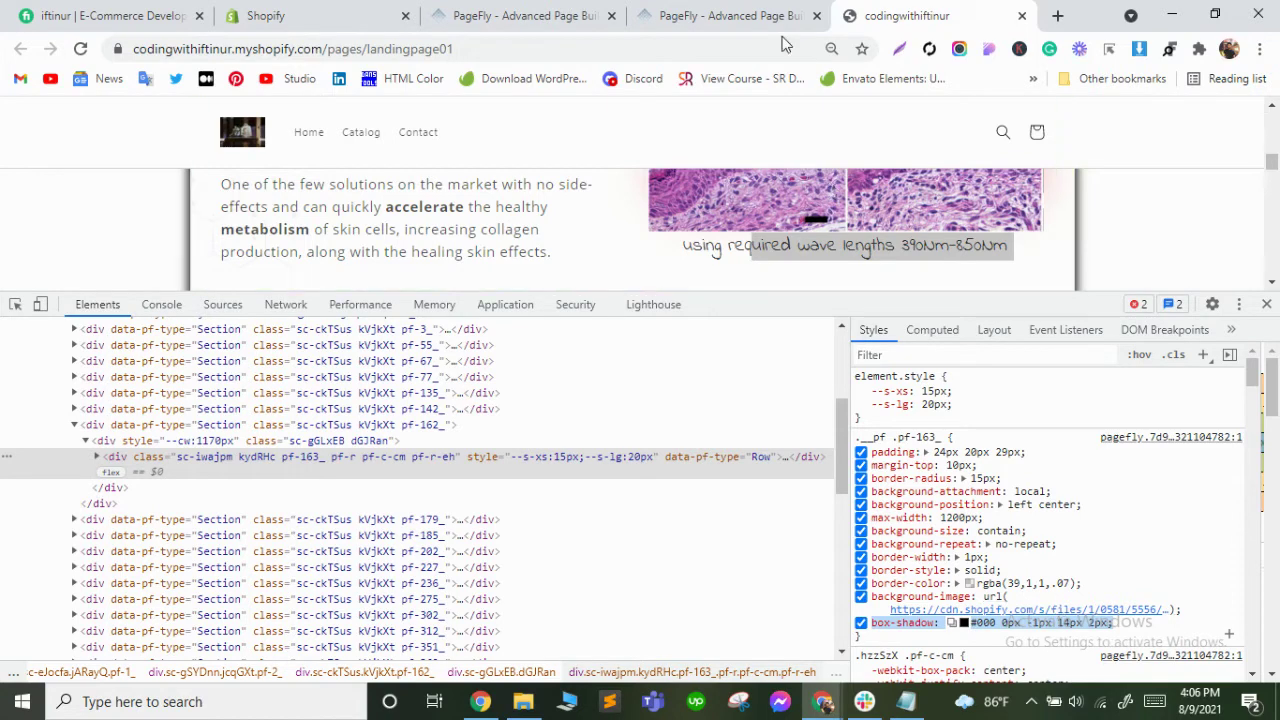
left_click(738, 16)
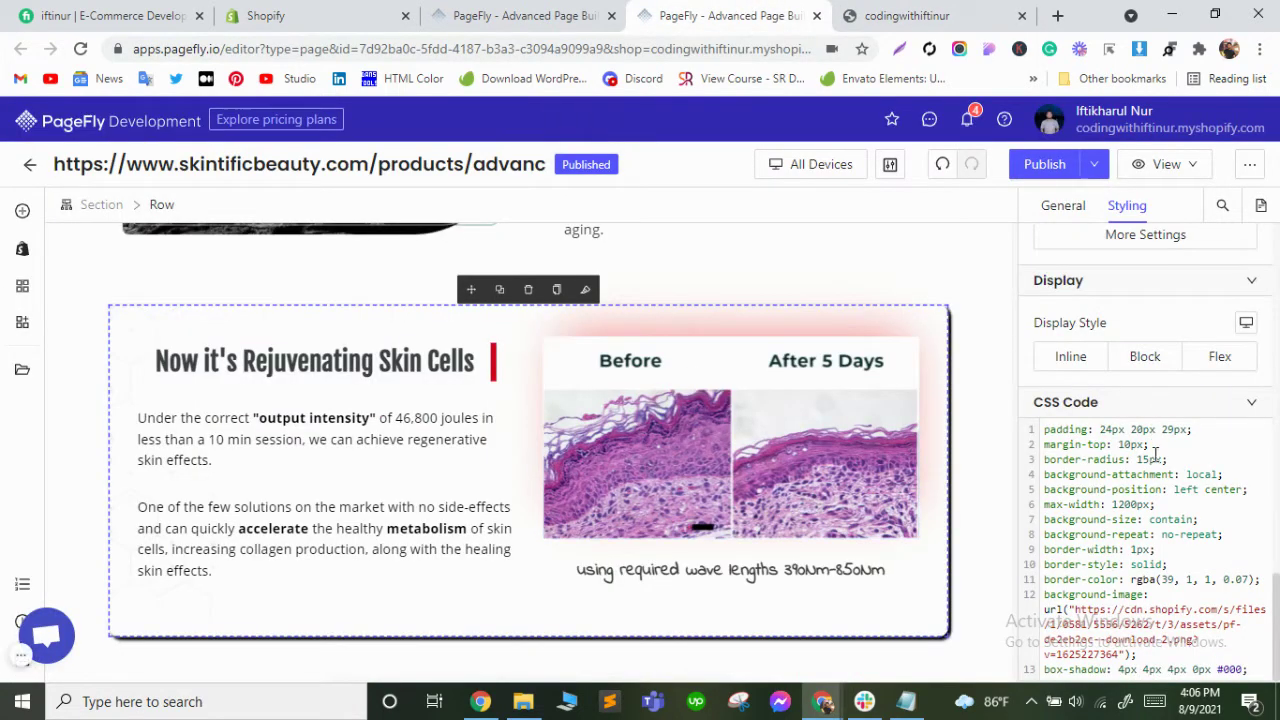
Replace the old box-shadow line with the copied #000 0px -1px 14px 2px and save.
left_click_drag(1259, 670, 1052, 676)
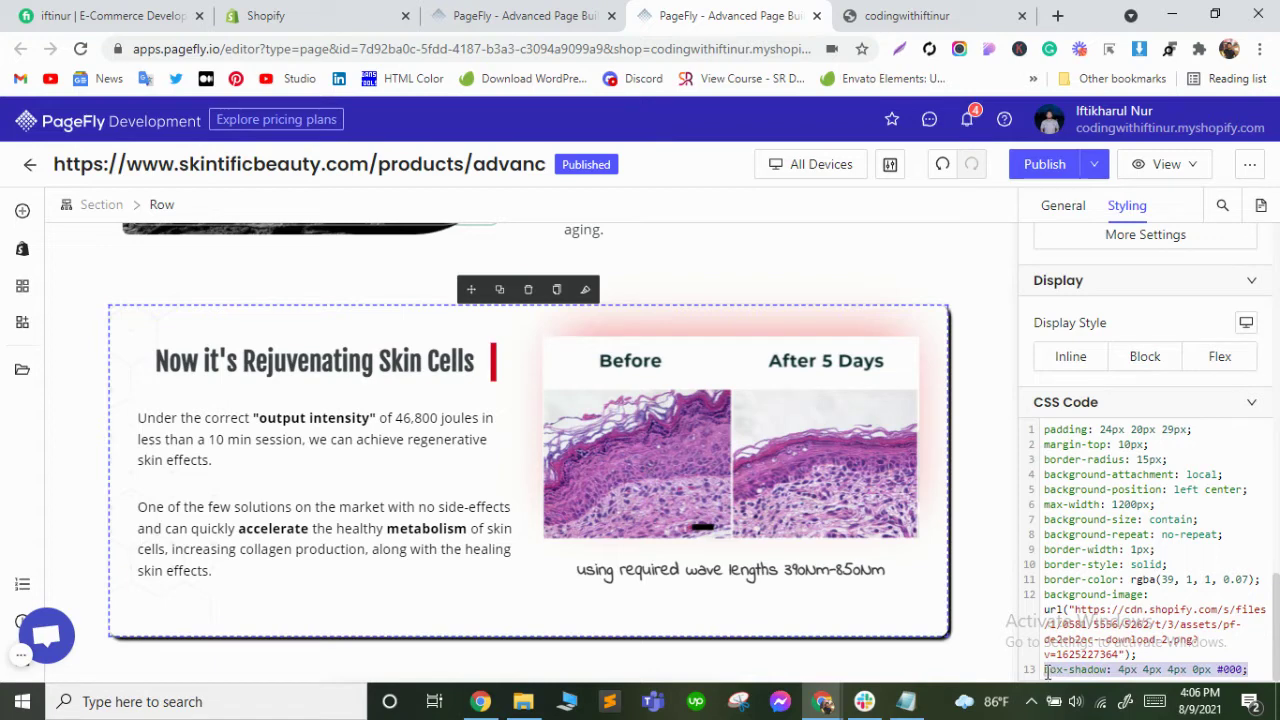
type("box-shadow: #000 0px -1px 14px 2px;")
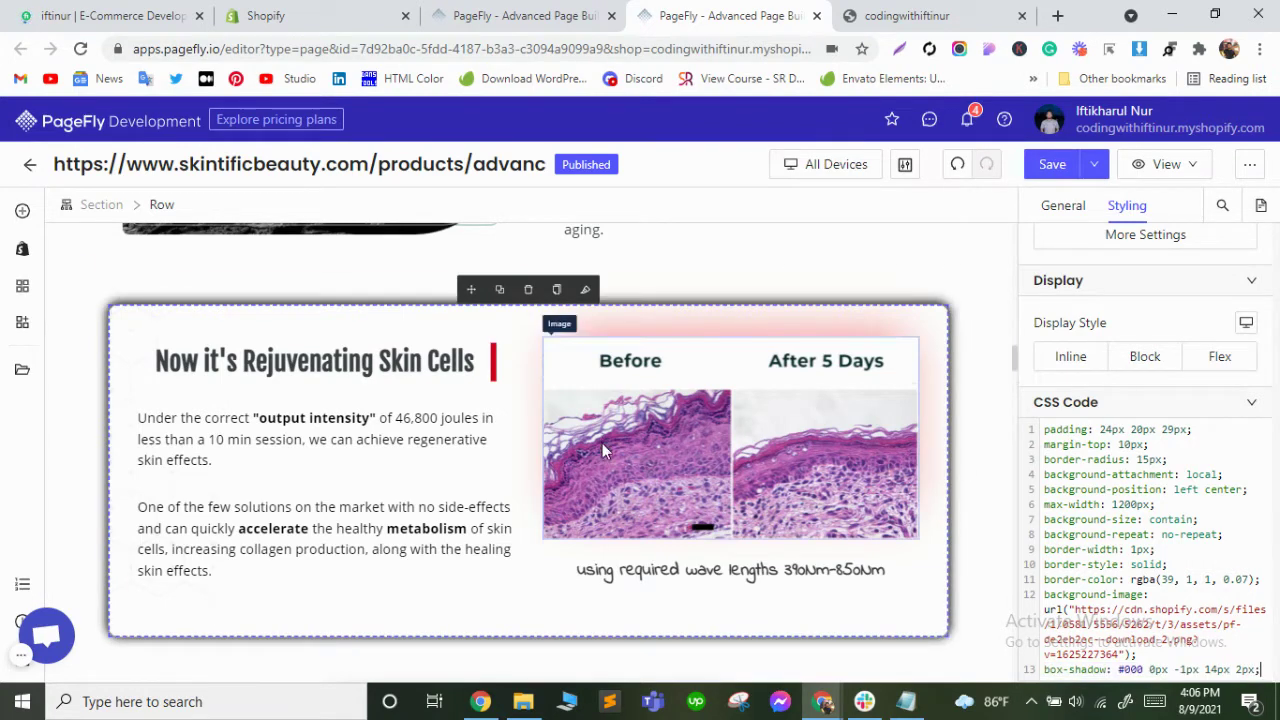
scroll(602, 445, "down", 3)
scroll(603, 449, "up", 3)
left_click(1068, 172)
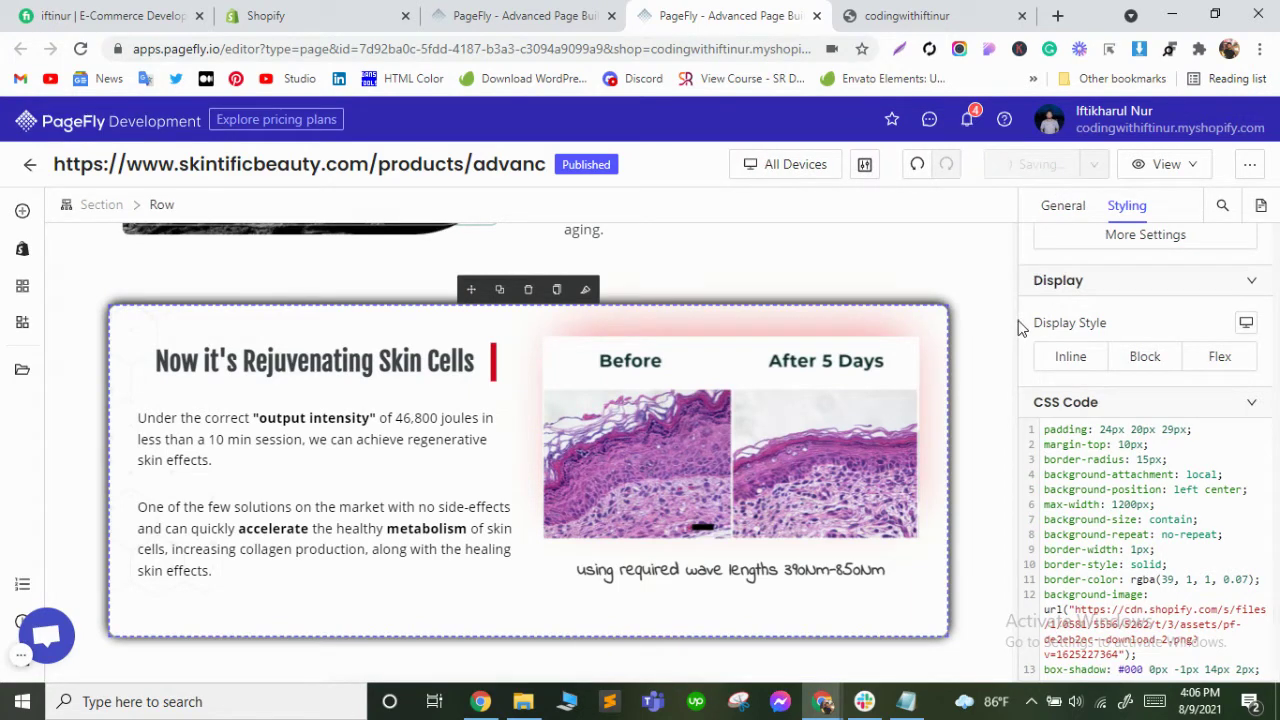
Write a .box-shadow rule pasting box-shadow: #000 0px -1px 14px 2px into the page CSS, then save.
left_click(28, 676)
scroll(296, 450, "down", 10)
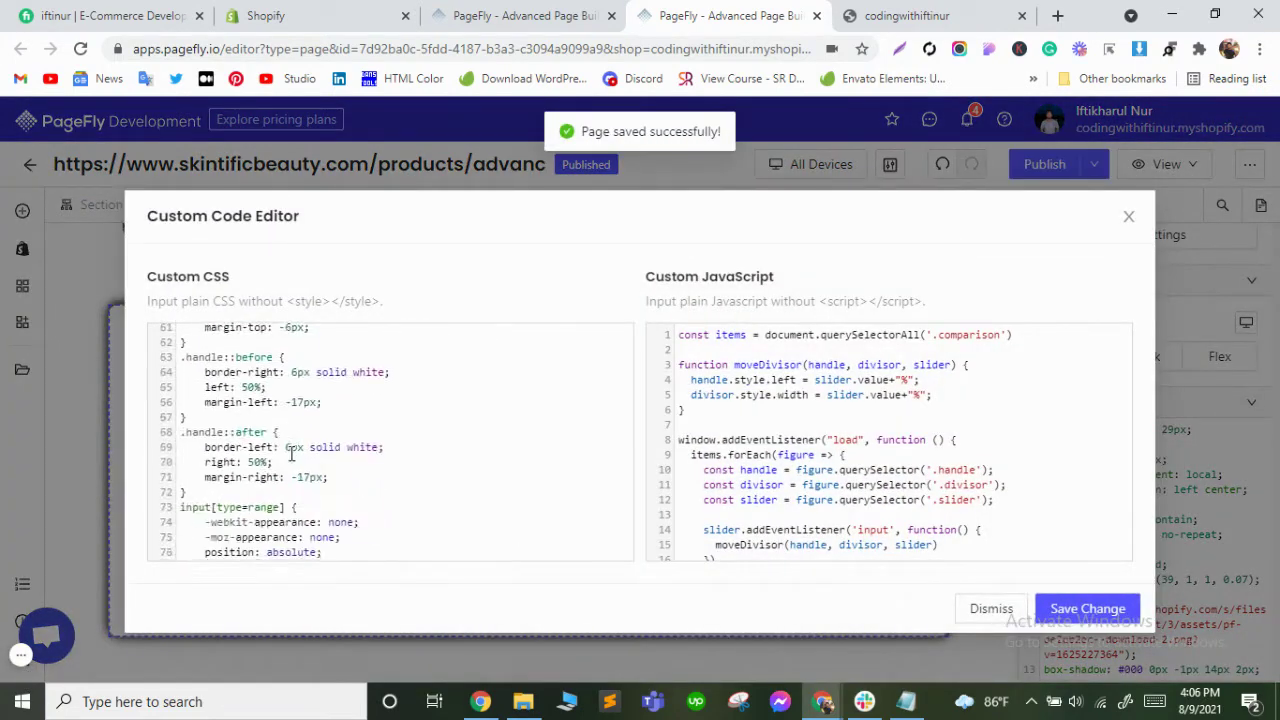
scroll(291, 453, "down", 5)
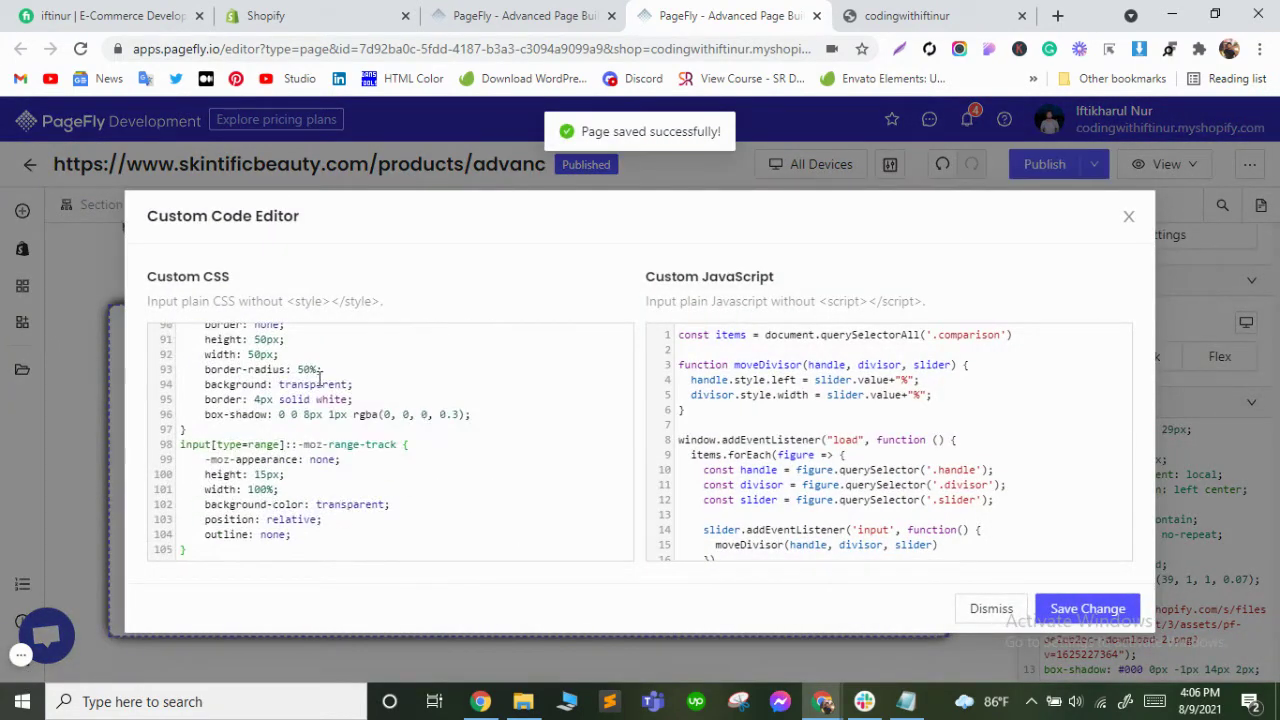
left_click(246, 554)
key("Return")
key("Return")
key("Return")
key("Return")
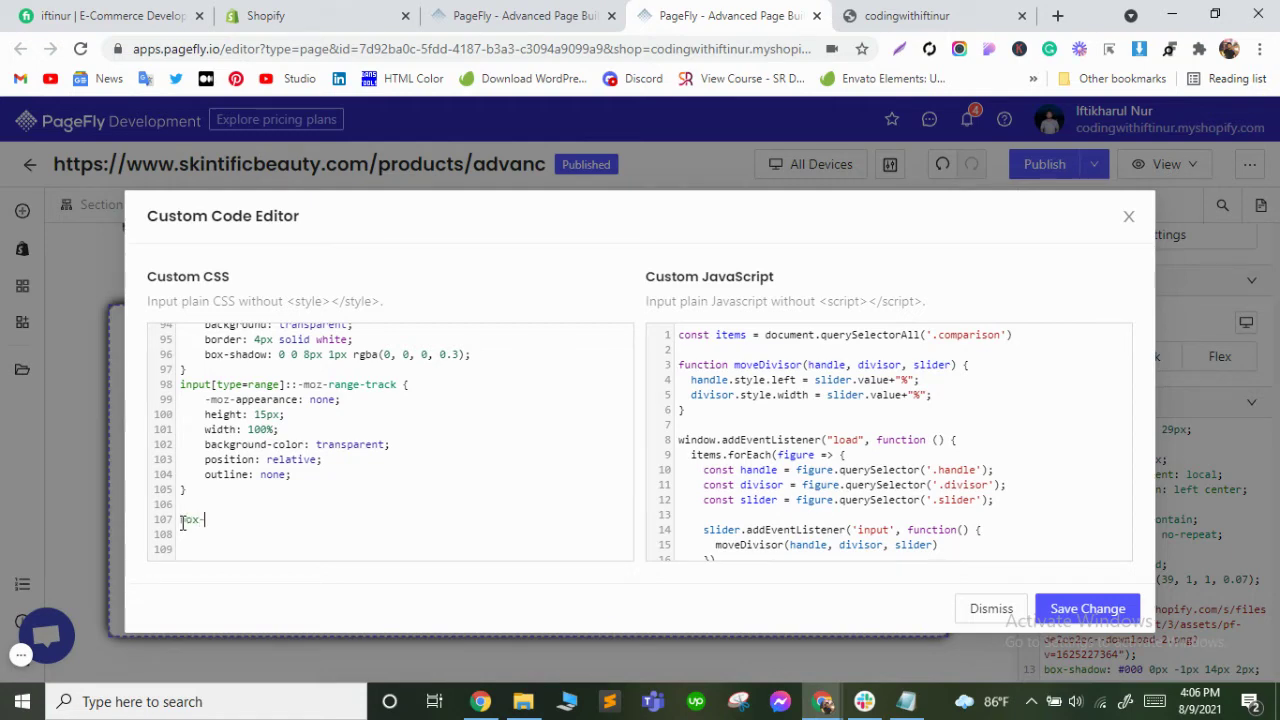
type("dow{")
key("super+v")
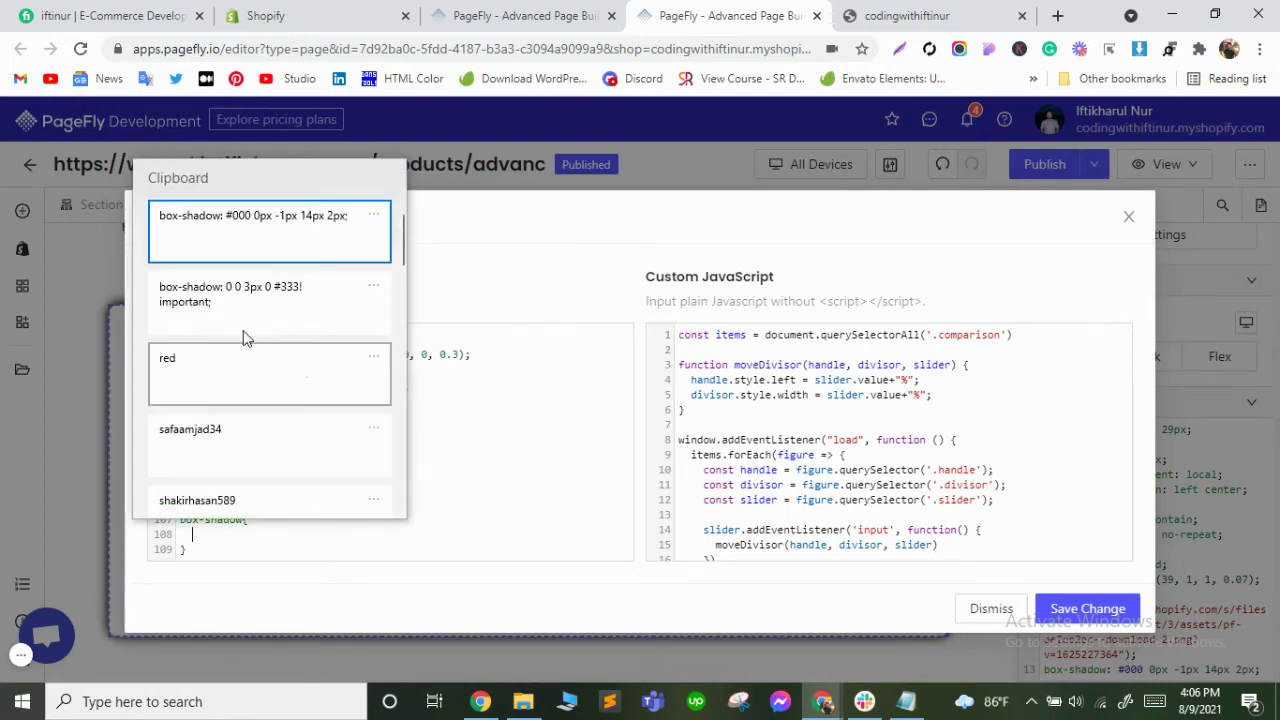
left_click(224, 230)
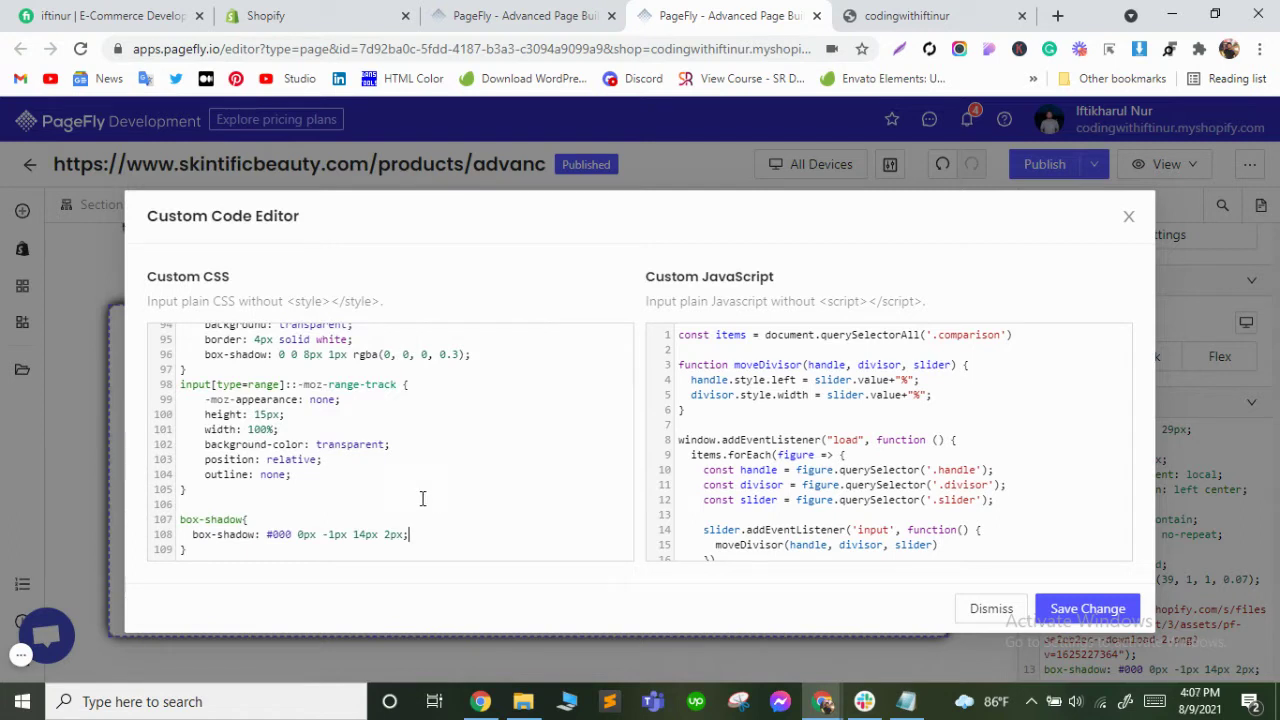
key("Down")
key("Return")
key("Return")
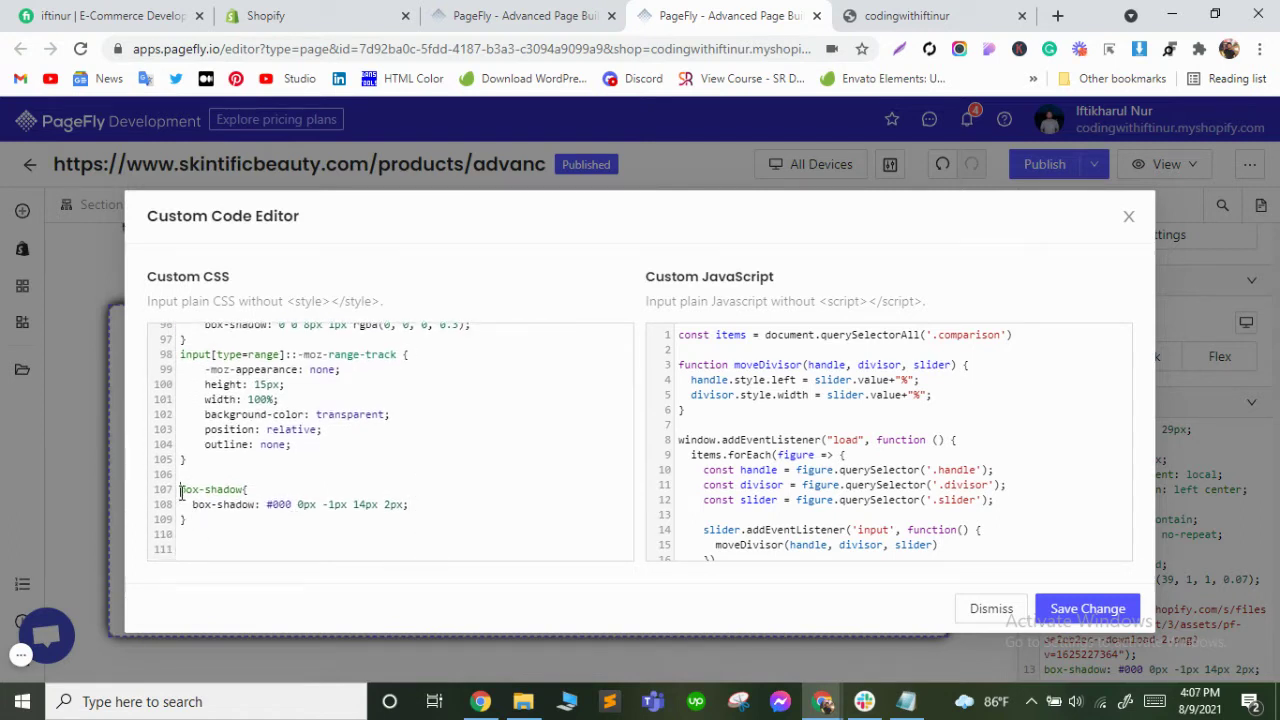
type(".")
left_click_drag(186, 489, 234, 489)
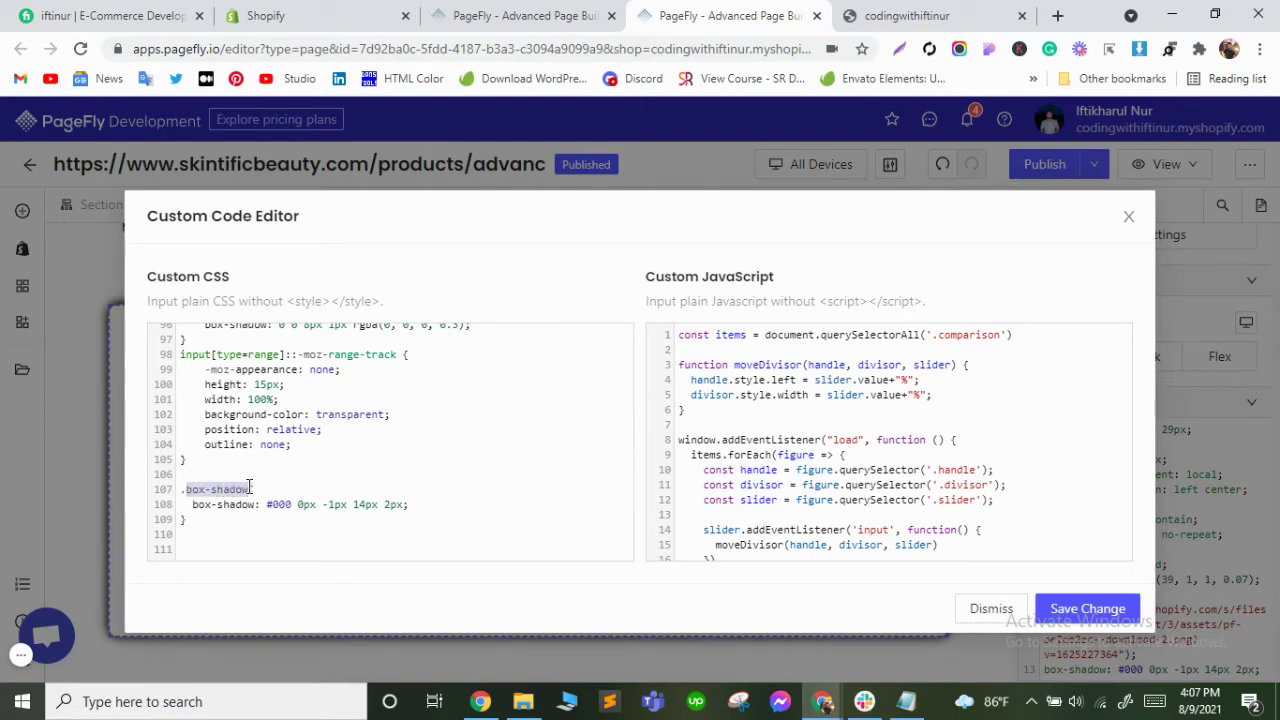
left_click(1098, 609)
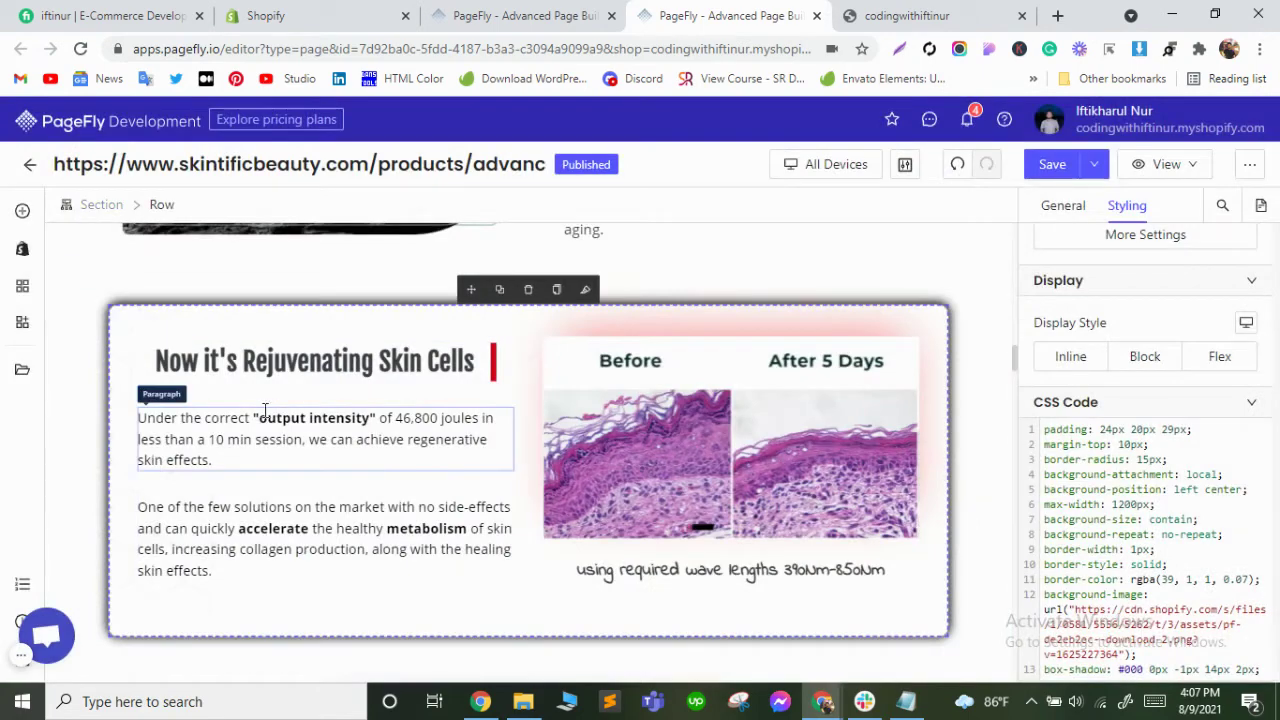
Give the What Makes this So Powerful? row the class 'box-shadow' under General > Attributes.
scroll(259, 428, "up", 3)
scroll(259, 430, "up", 2)
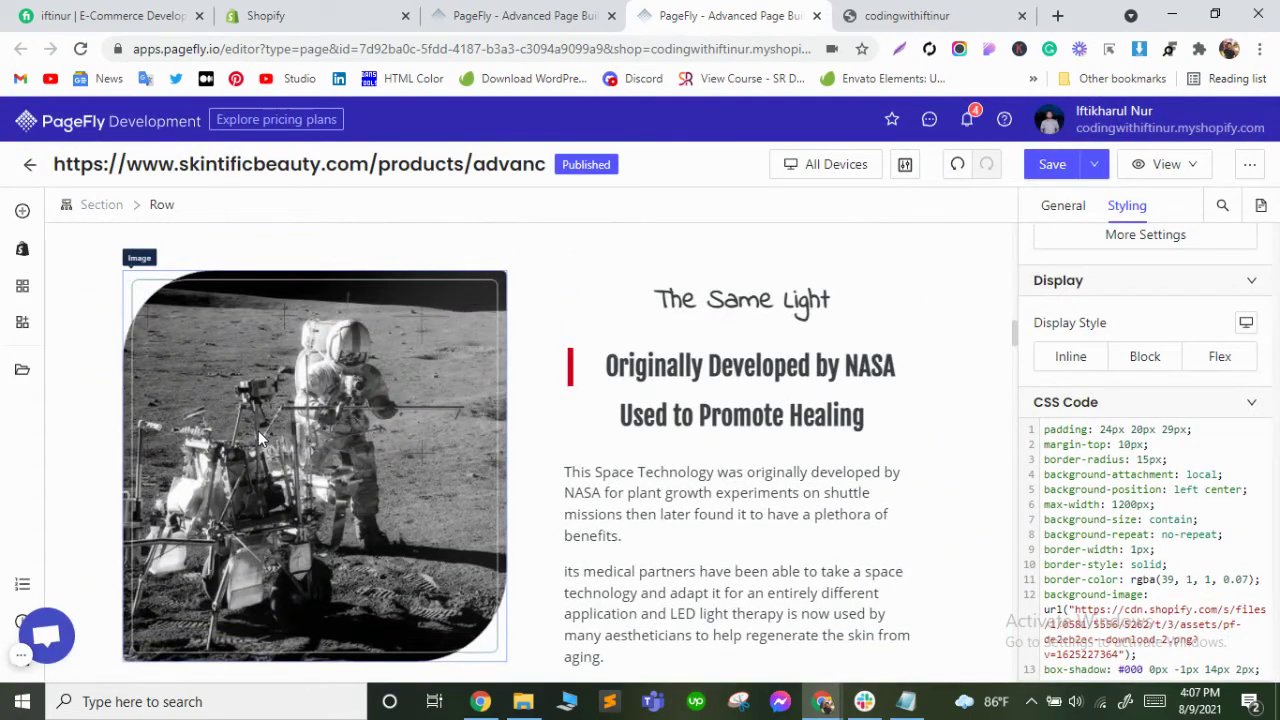
scroll(258, 431, "up", 2)
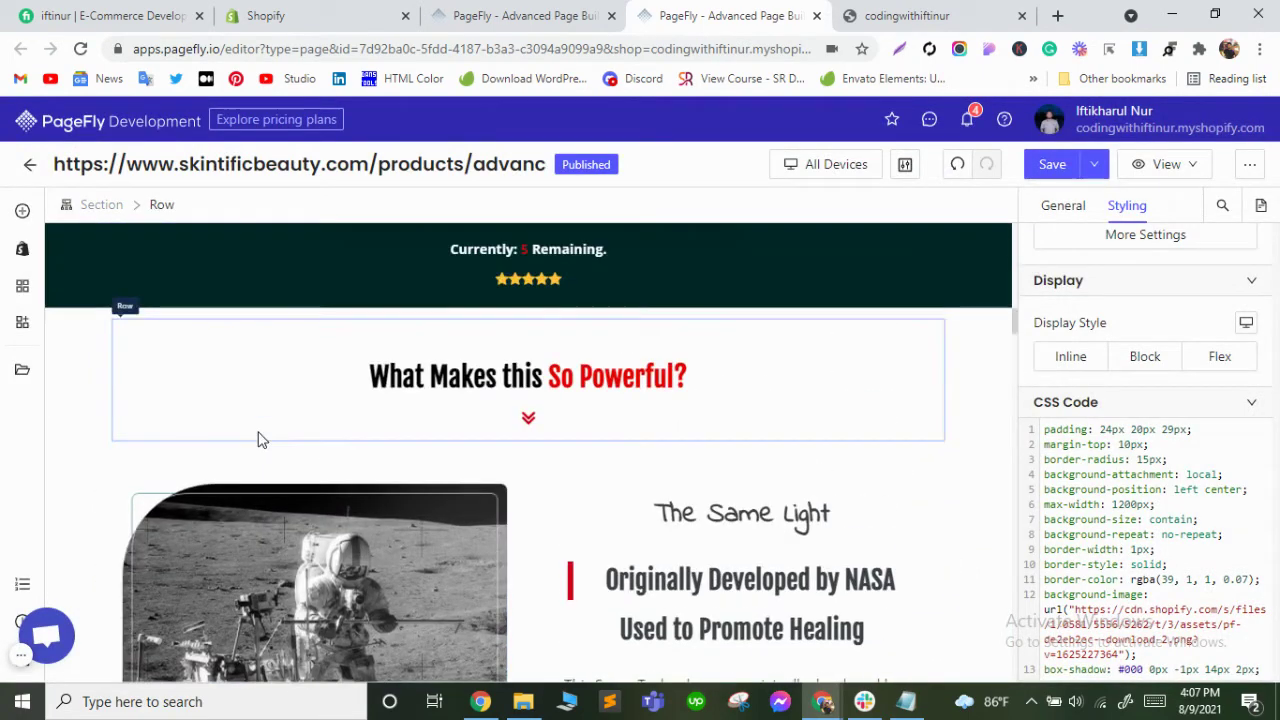
left_click(168, 330)
left_click(1058, 208)
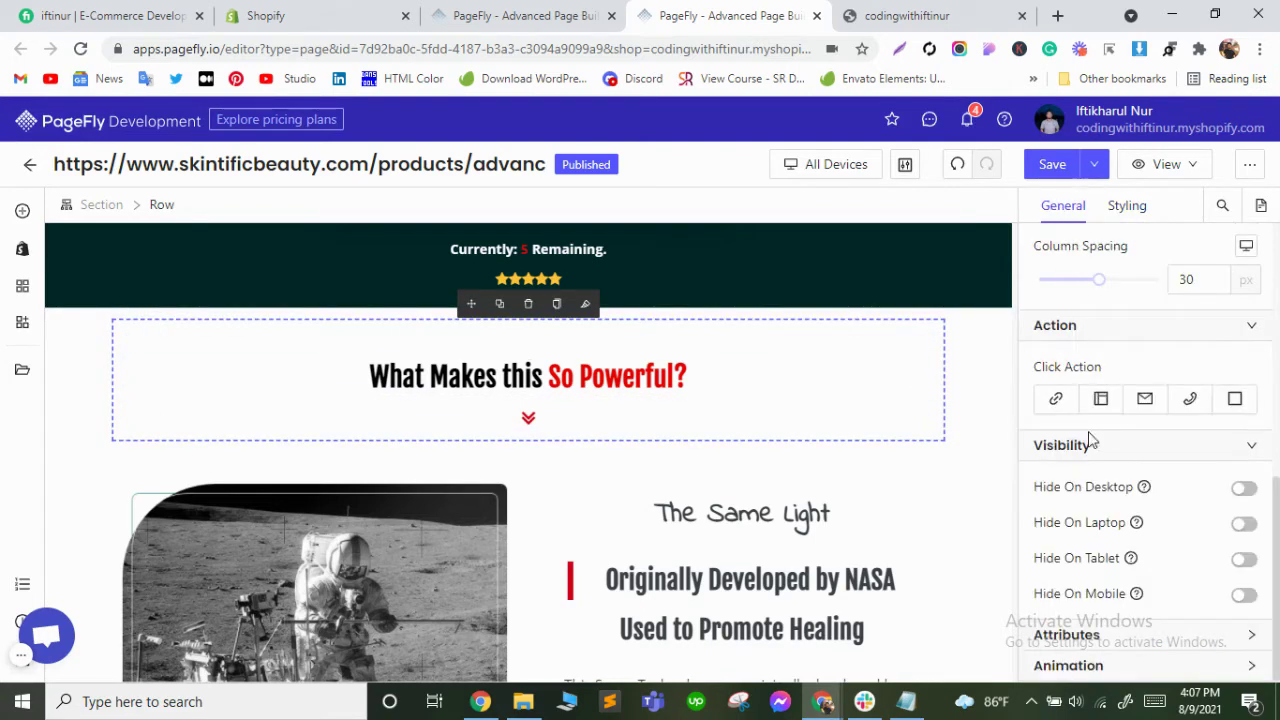
left_click(1100, 632)
scroll(1094, 494, "down", 3)
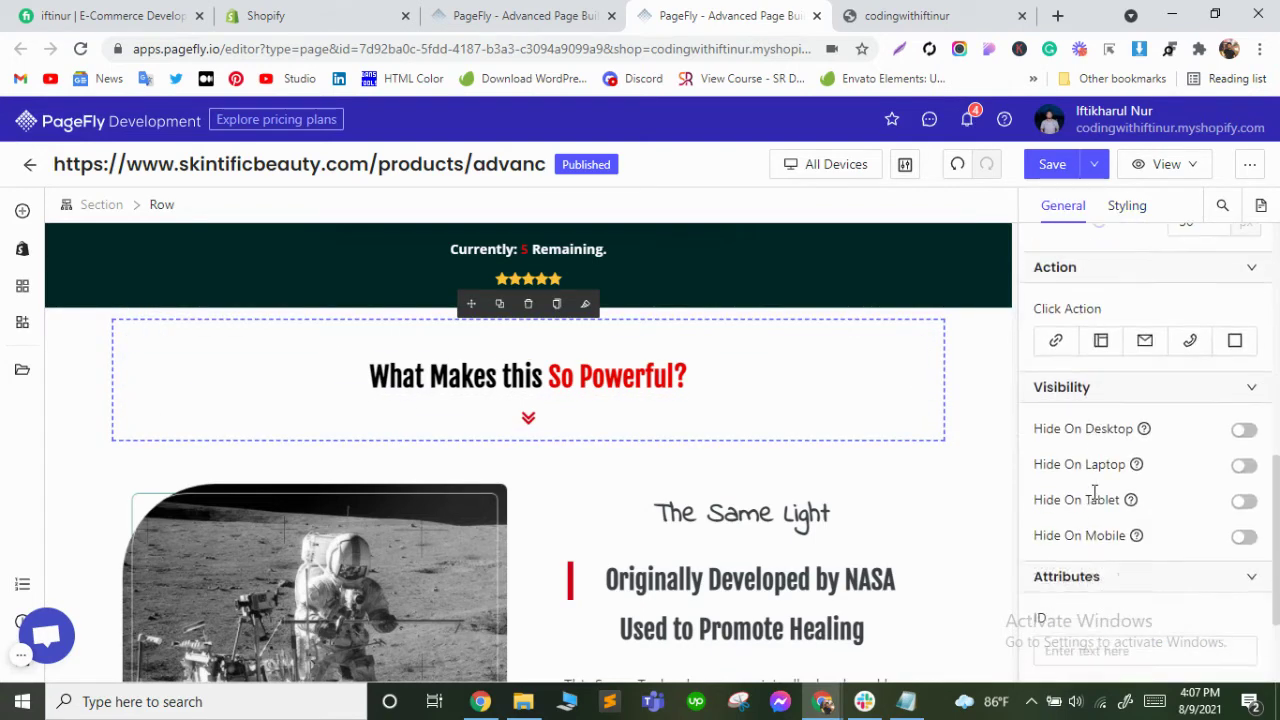
left_click(1069, 568)
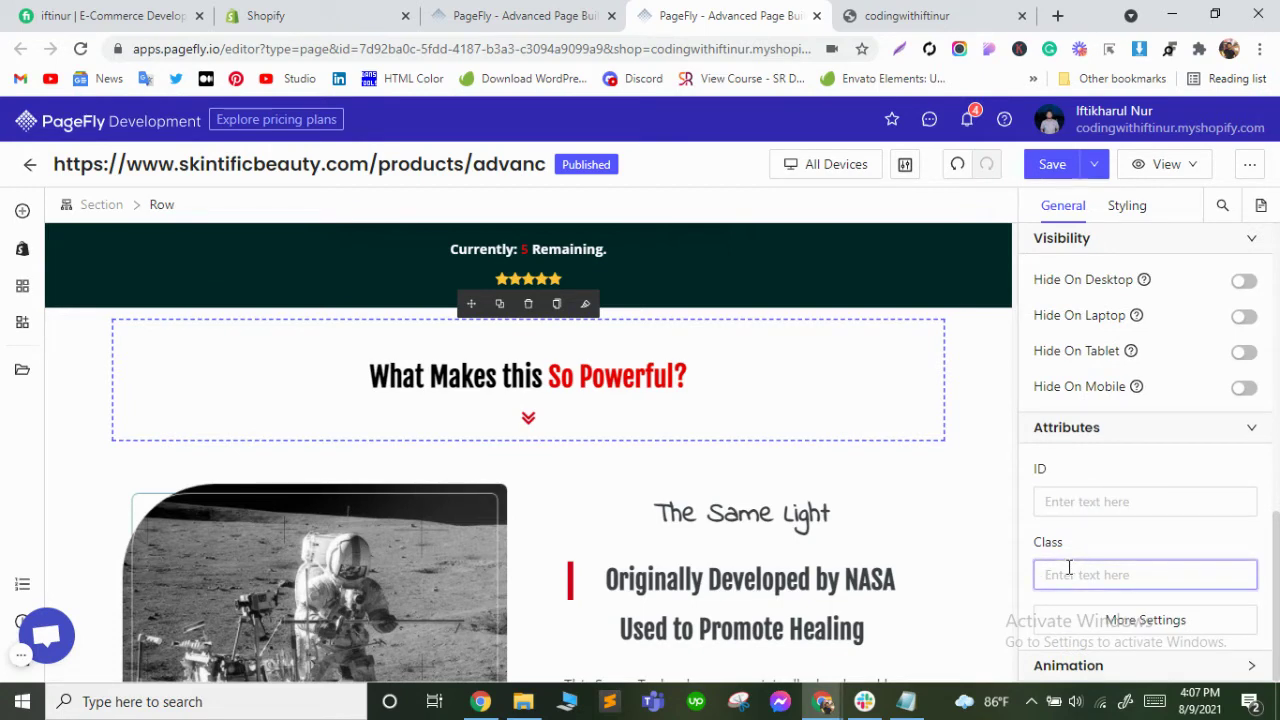
type("box-shadow")
Paste the box-shadow class onto the Safest Natural Skin Care Treatment row and apply it.
scroll(886, 520, "down", 15)
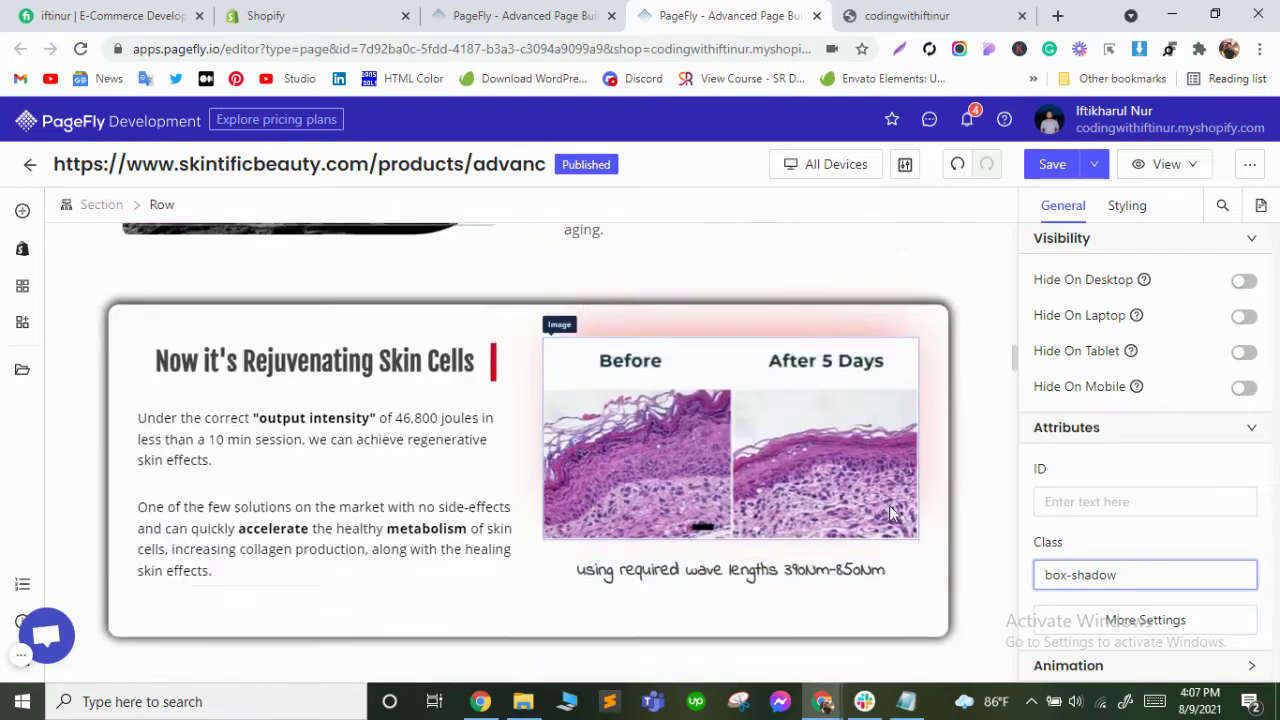
scroll(886, 520, "down", 10)
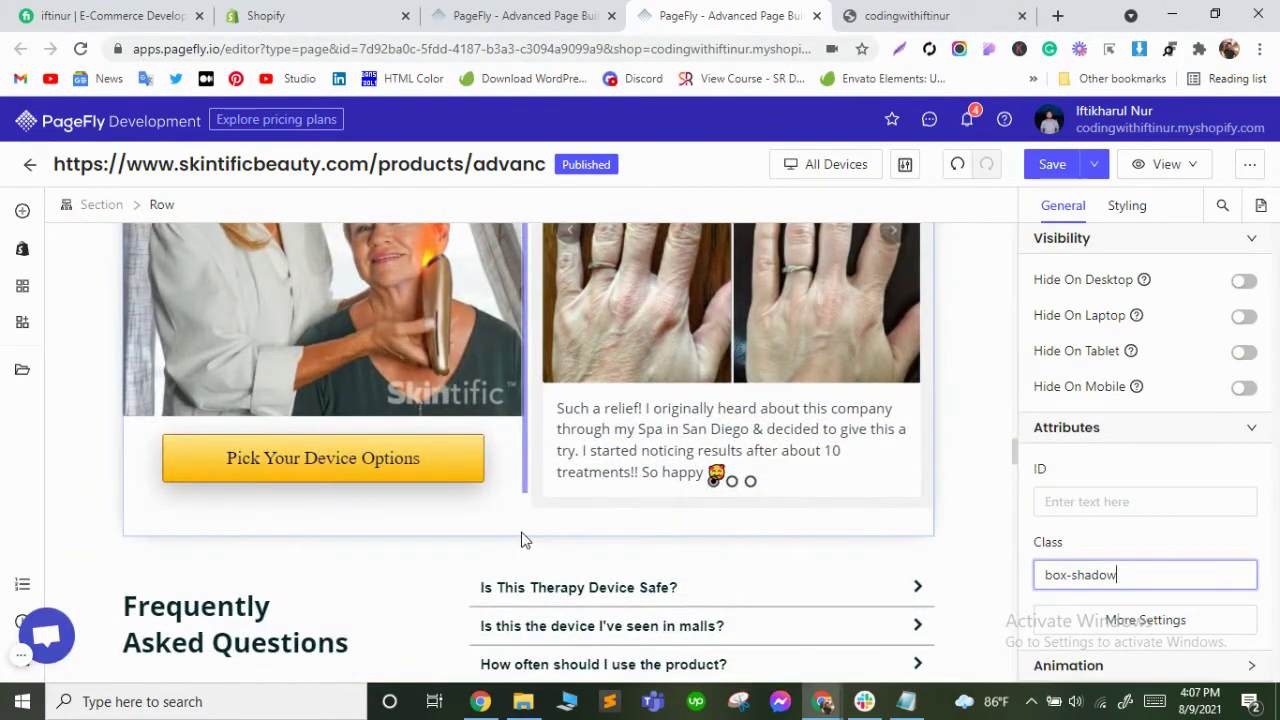
key("ctrl+a")
key("ctrl+c")
key("BackSpace")
left_click(1086, 577)
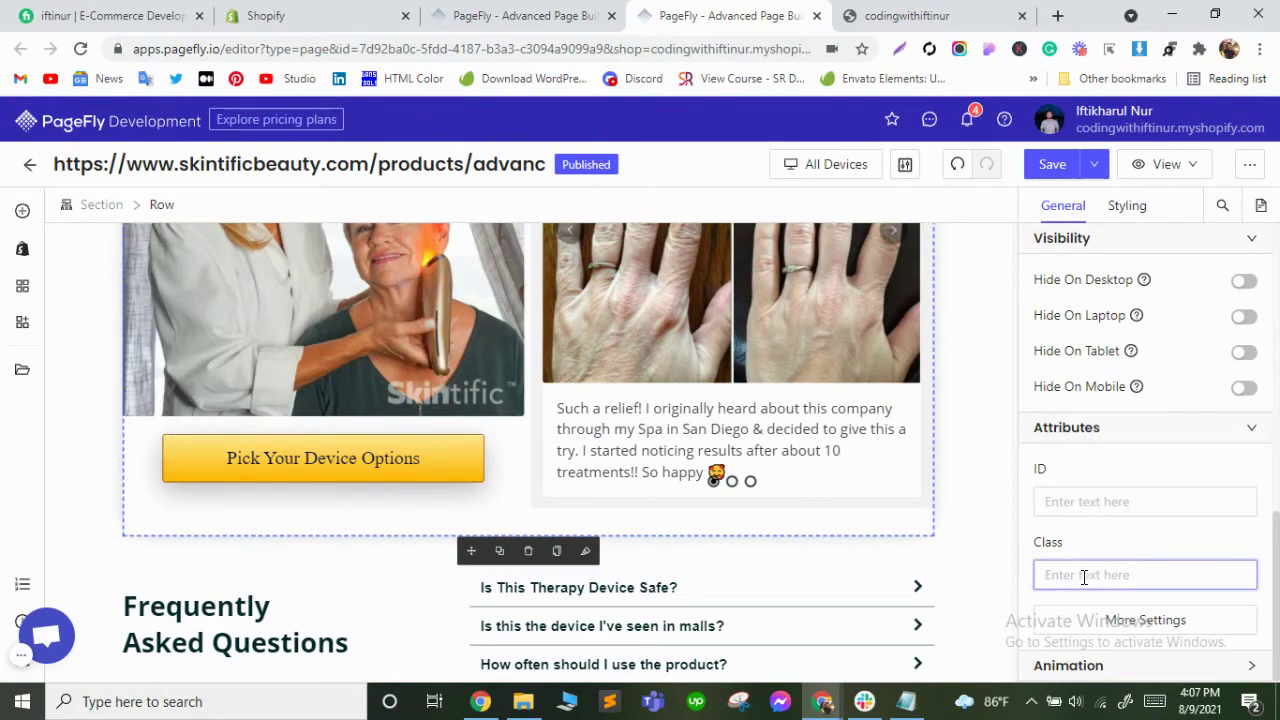
key("ctrl+v")
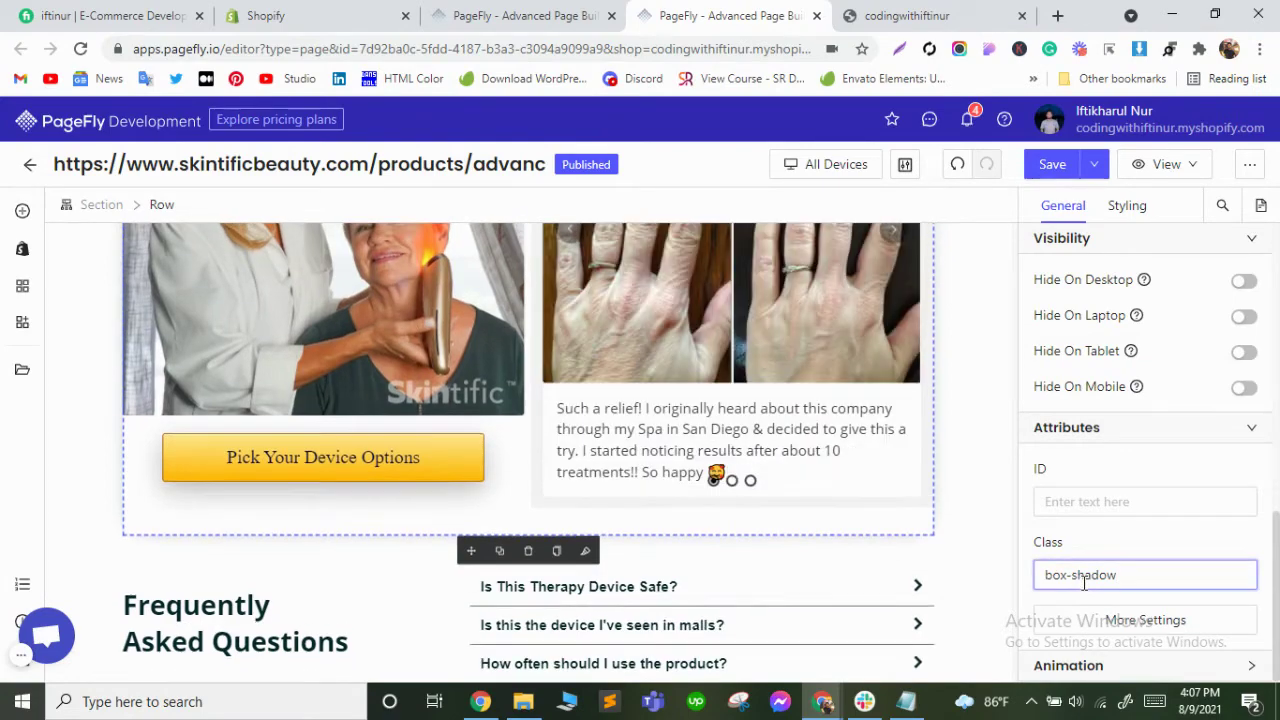
scroll(899, 536, "up", 4)
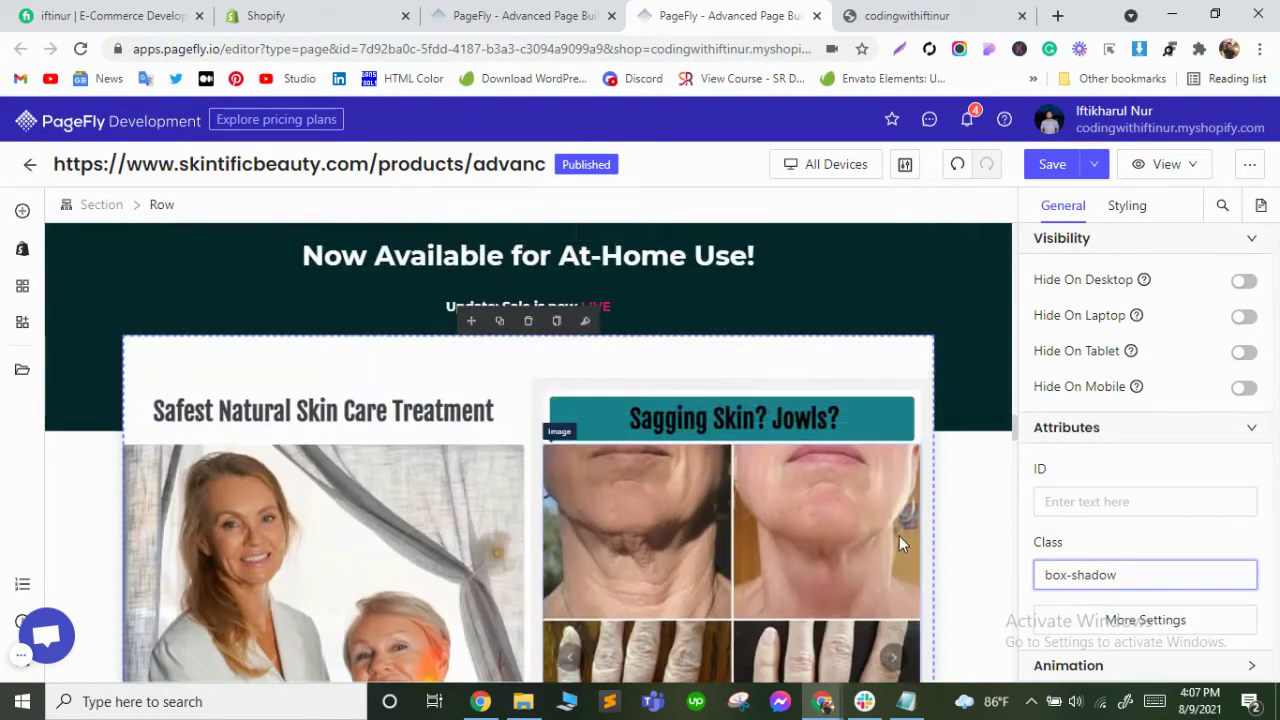
left_click(926, 352)
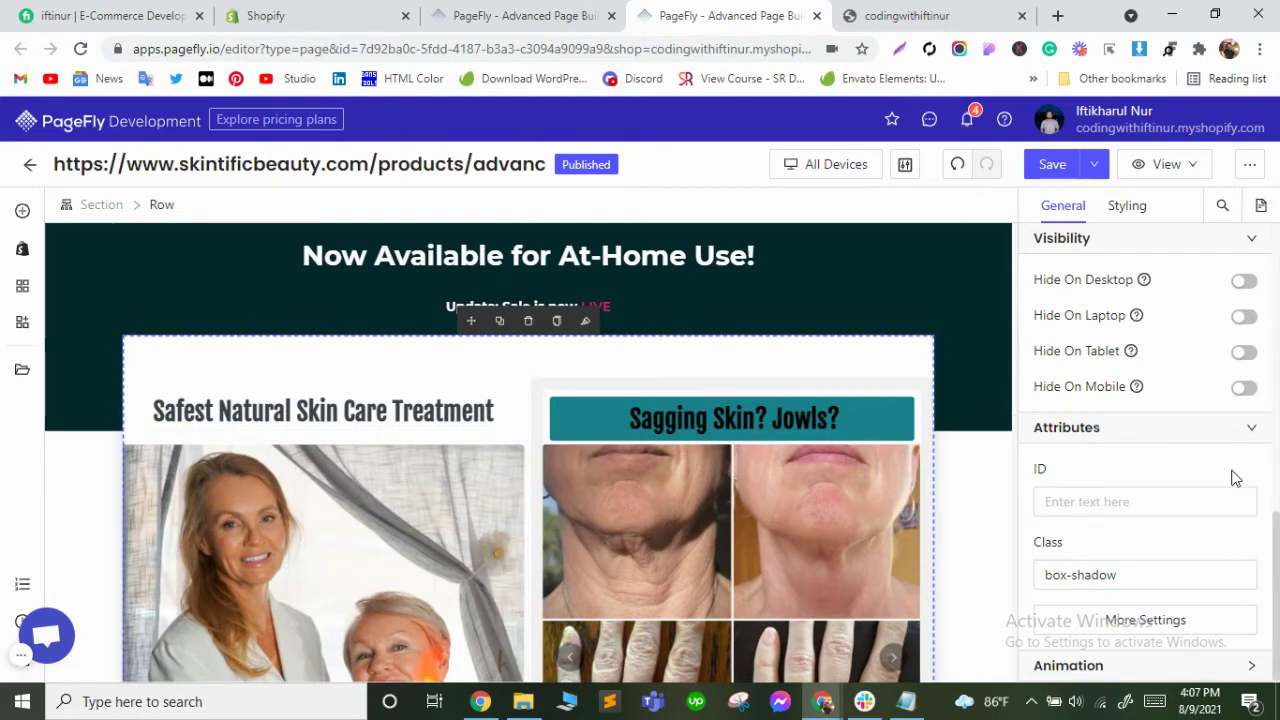
triple_click(1119, 574)
key("ctrl+c")
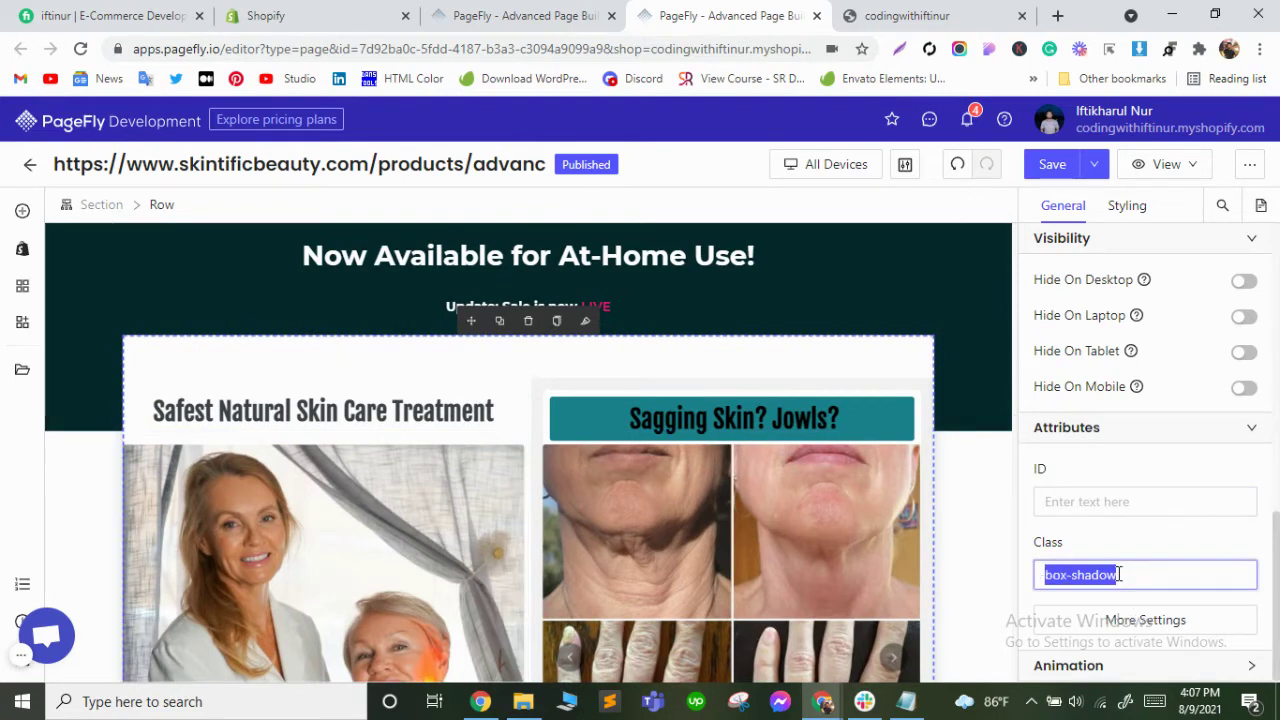
left_click(1119, 574)
Paste the box-shadow class into the Clinical Strength image column's Attributes > Class field.
left_click(1003, 535)
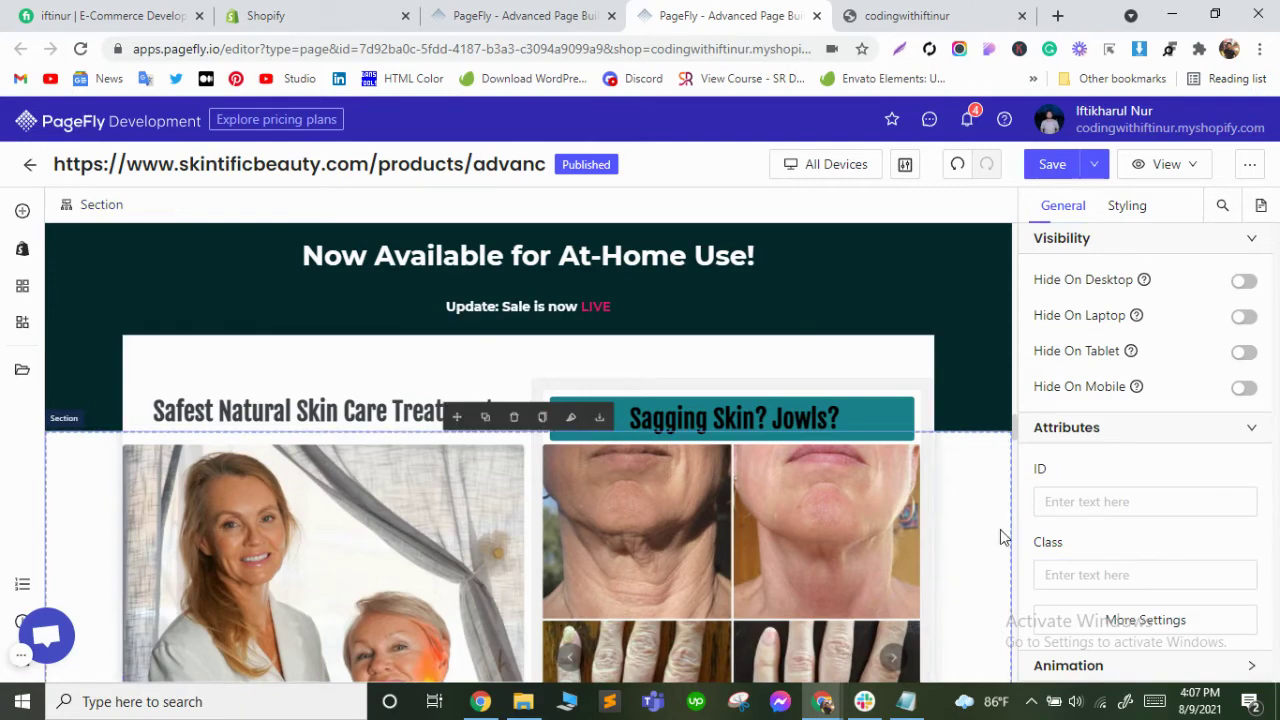
scroll(834, 562, "down", 4)
scroll(834, 554, "down", 4)
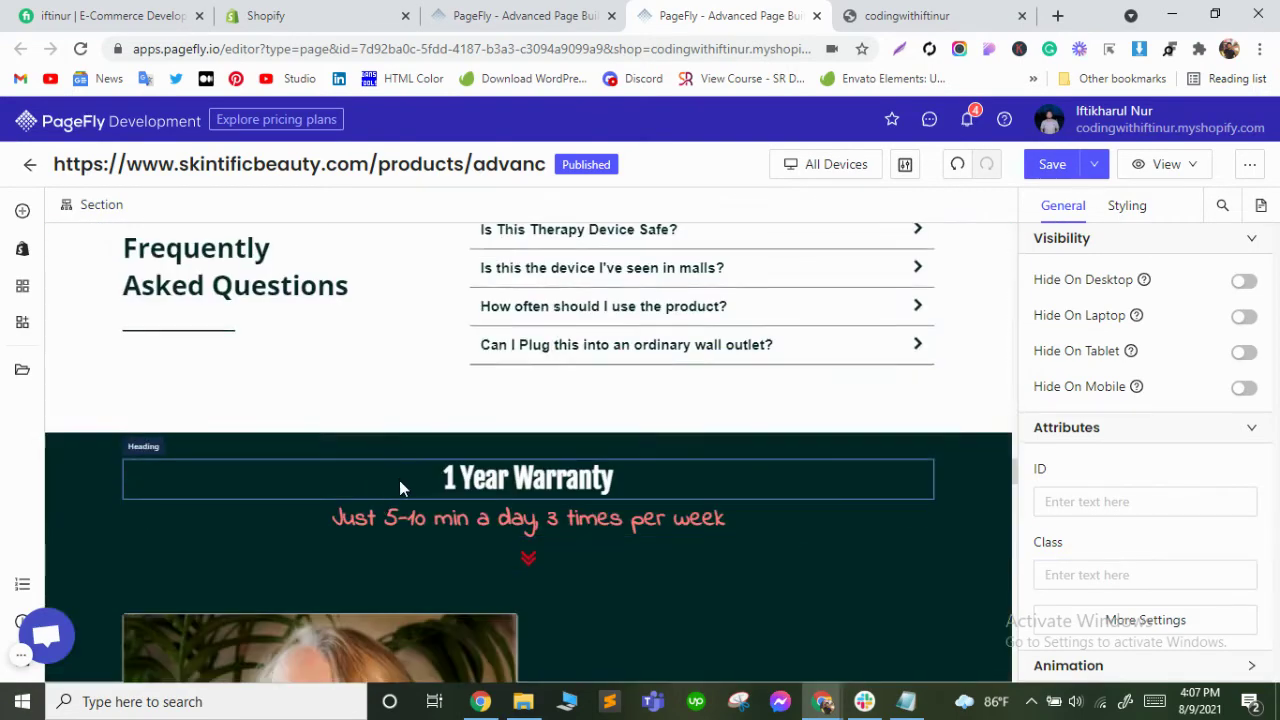
scroll(399, 480, "down", 3)
scroll(399, 486, "down", 2)
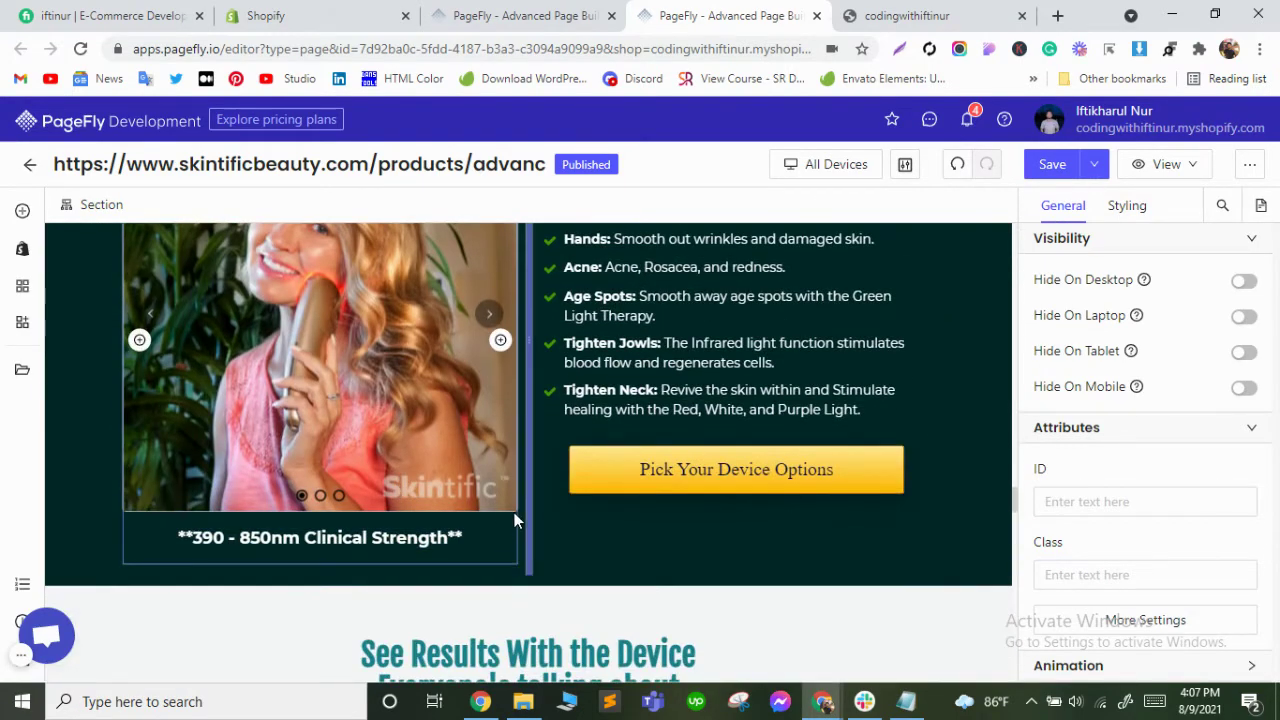
left_click(514, 518)
left_click(1156, 503)
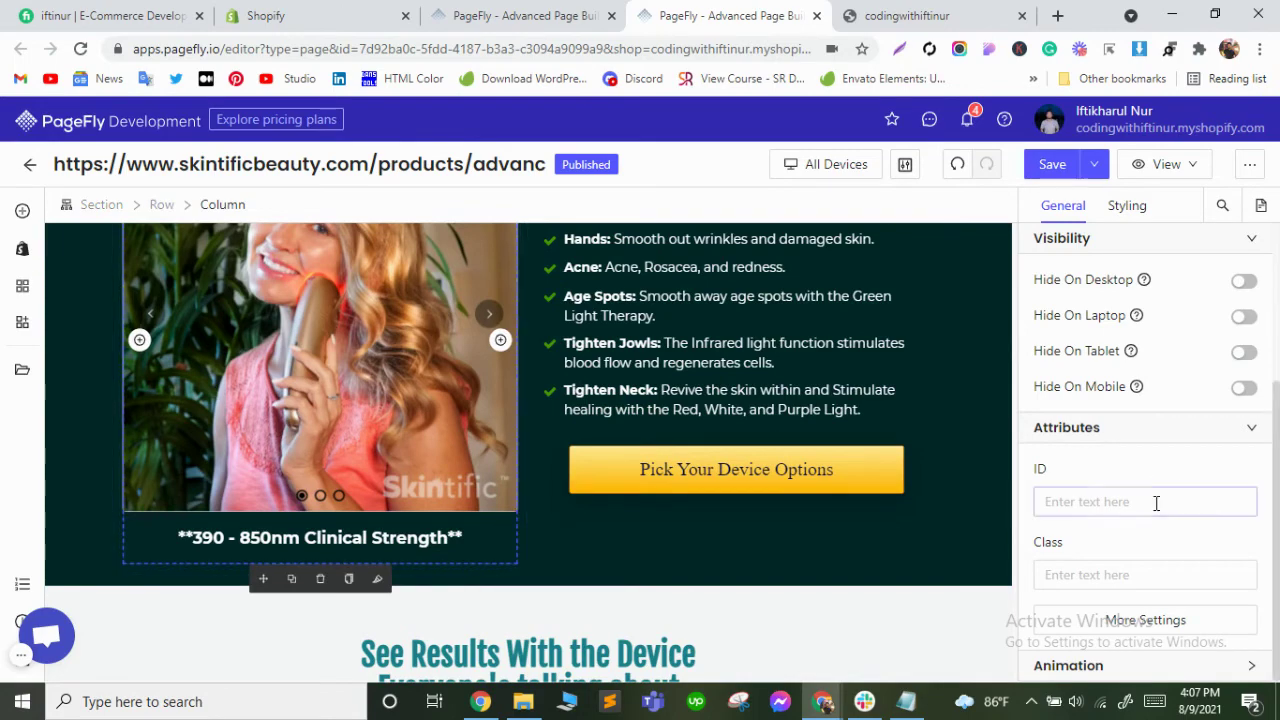
left_click(1090, 576)
key("ctrl+v")
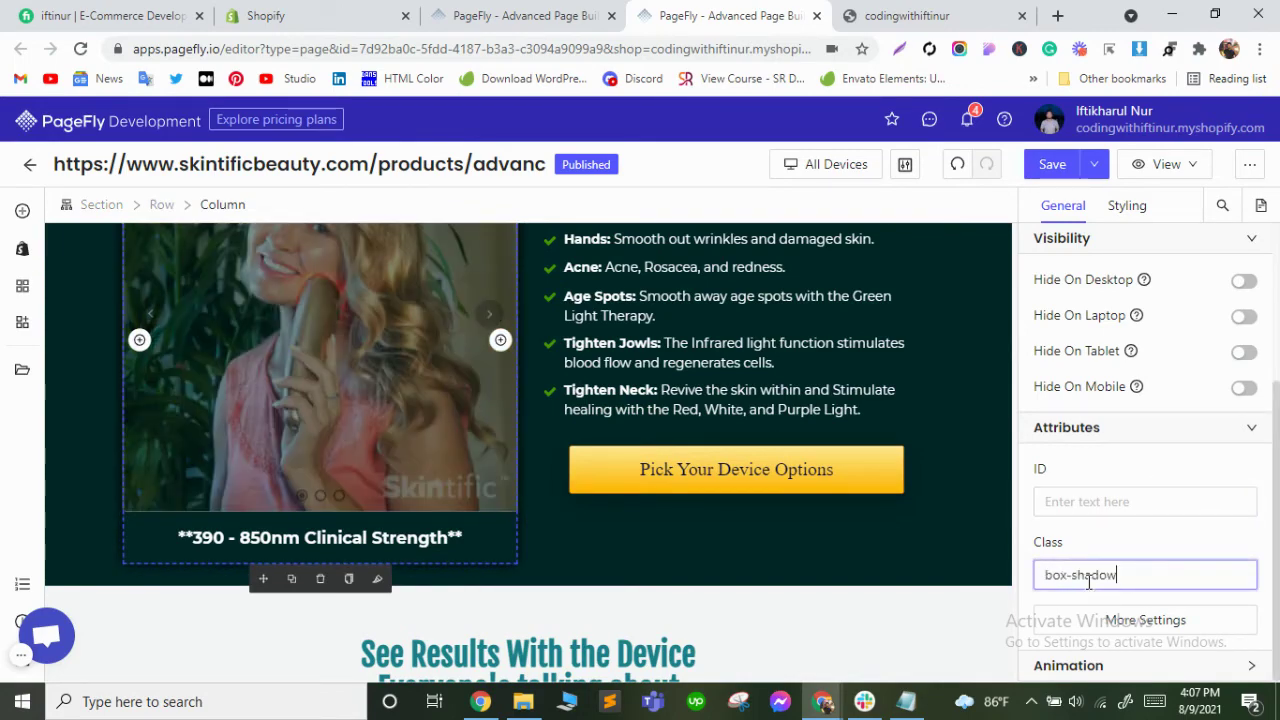
Give the See Results With the Device heading the box-shadow class to preview its shadow.
left_click(678, 521)
scroll(680, 535, "down", 1)
scroll(680, 535, "down", 1)
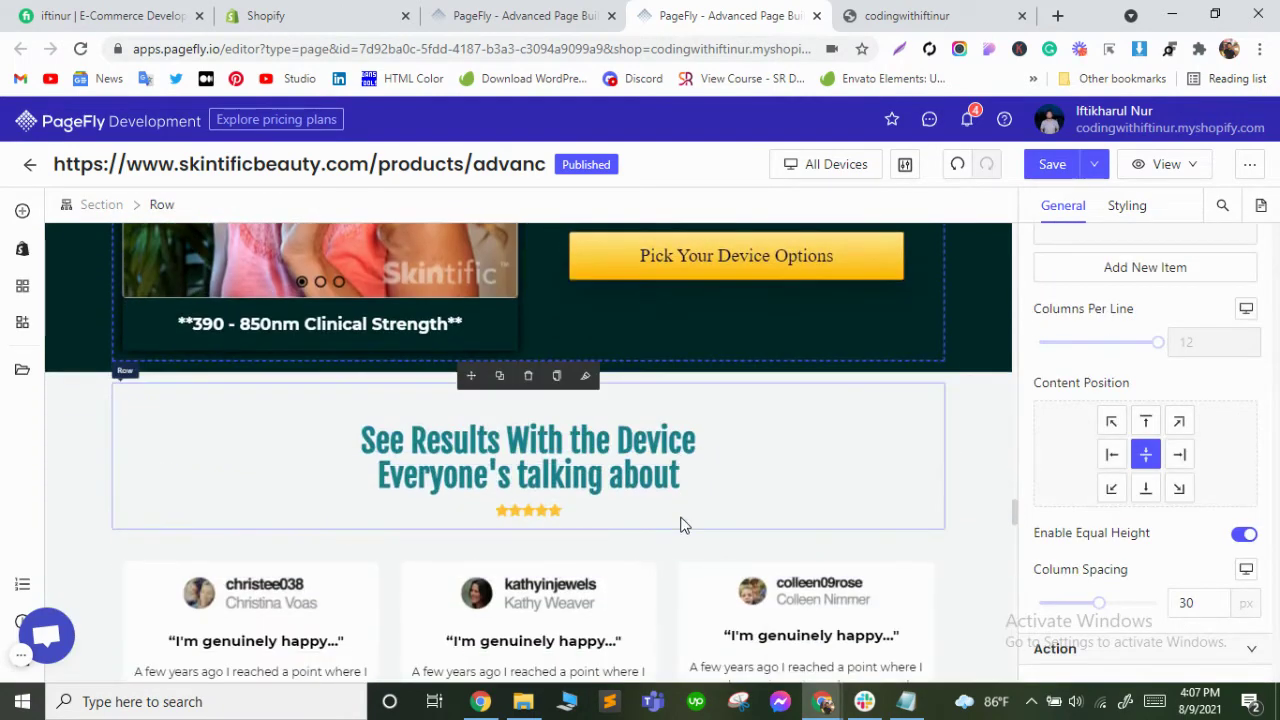
left_click(658, 467)
scroll(1106, 434, "down", 10)
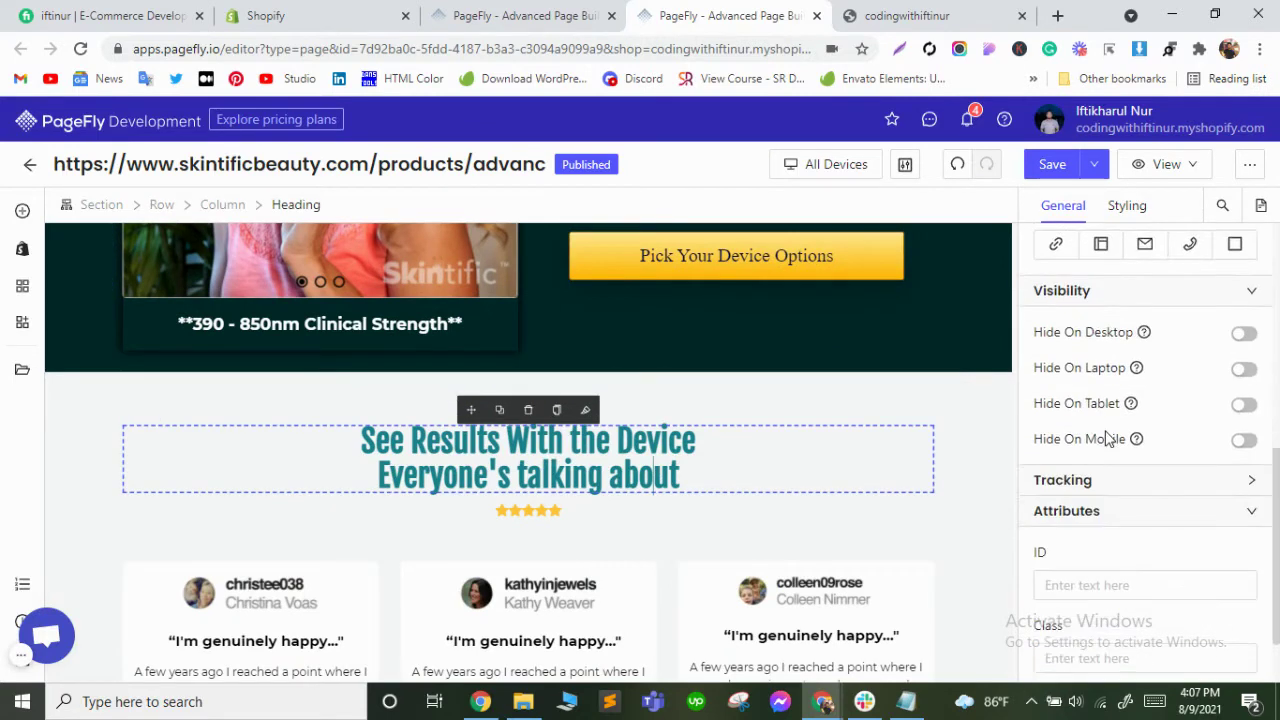
left_click(1075, 576)
key("ctrl+v")
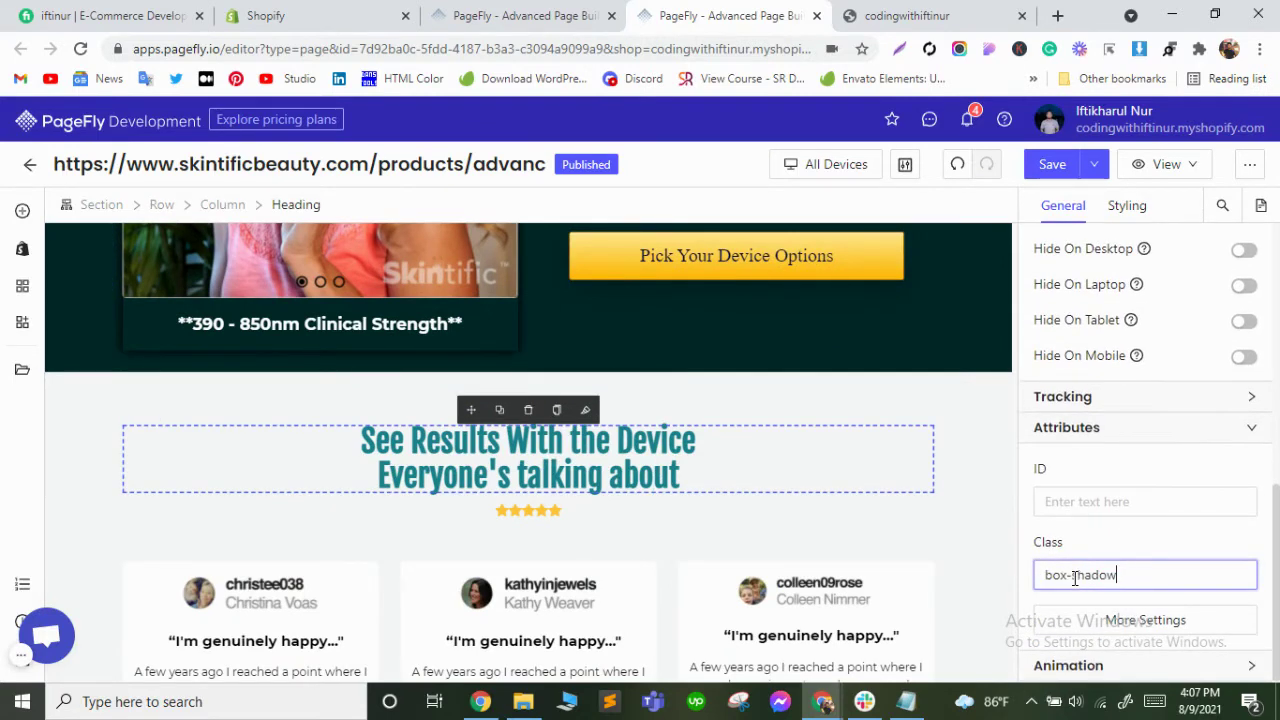
left_click(623, 444)
Delete box-shadow from the heading's class field, leaving it empty.
scroll(769, 449, "down", 1)
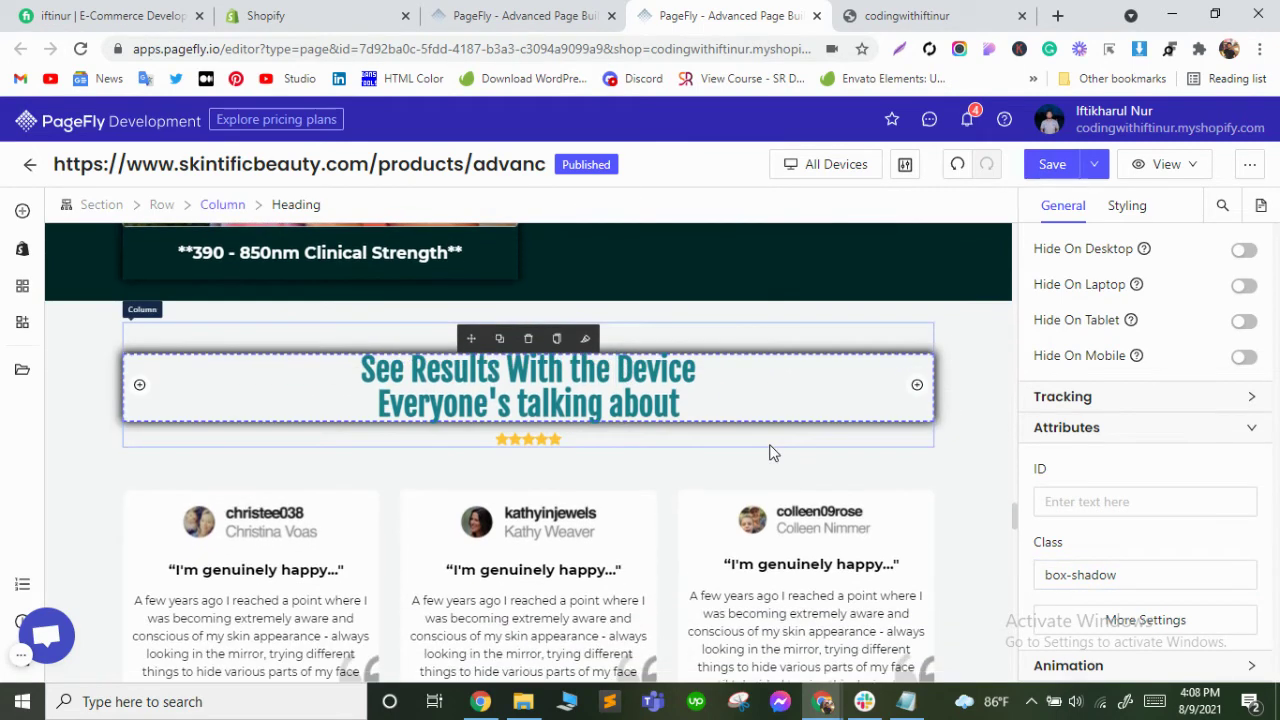
scroll(769, 451, "down", 3)
left_click_drag(1140, 575, 1024, 582)
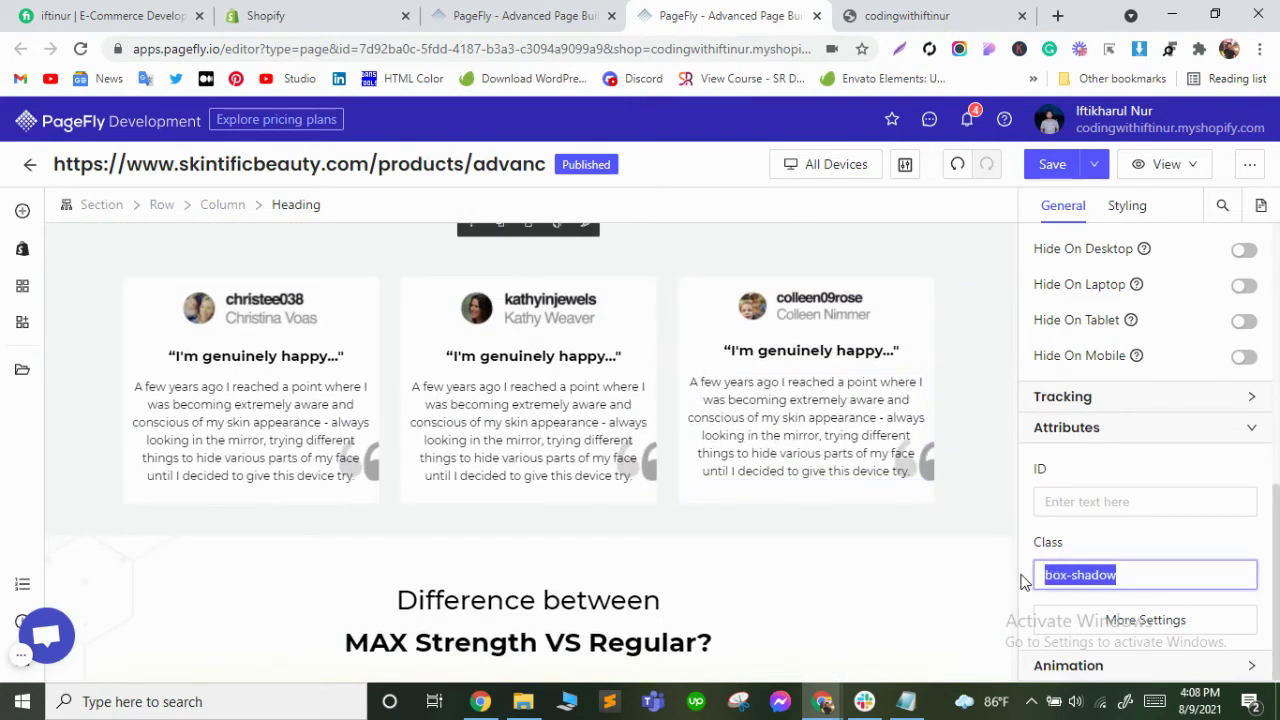
key("BackSpace")
scroll(459, 459, "down", 10)
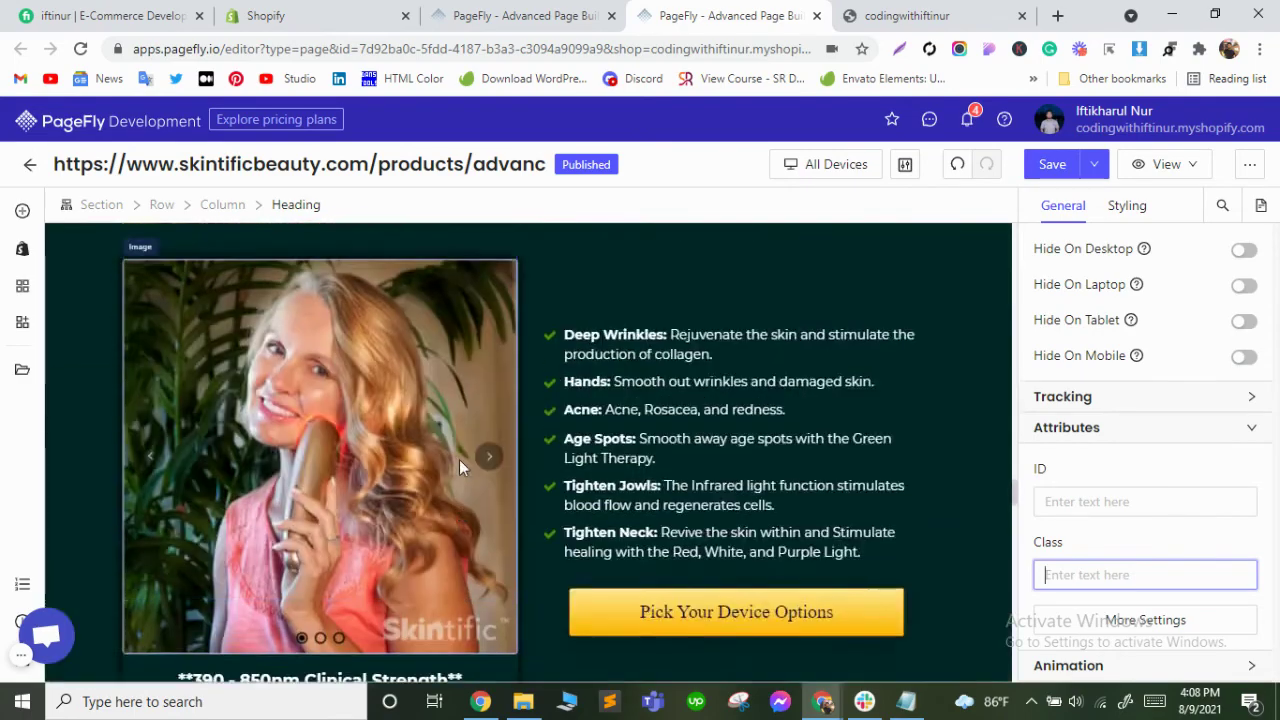
scroll(459, 459, "up", 15)
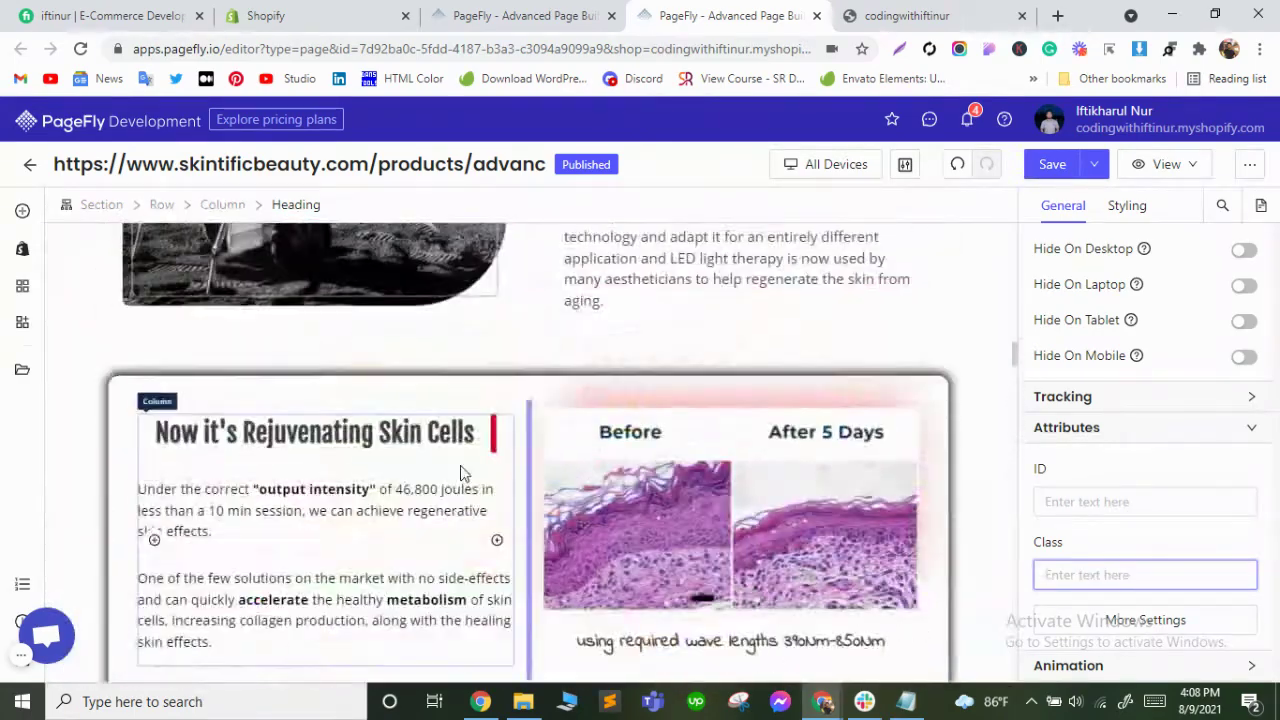
scroll(463, 470, "down", 5)
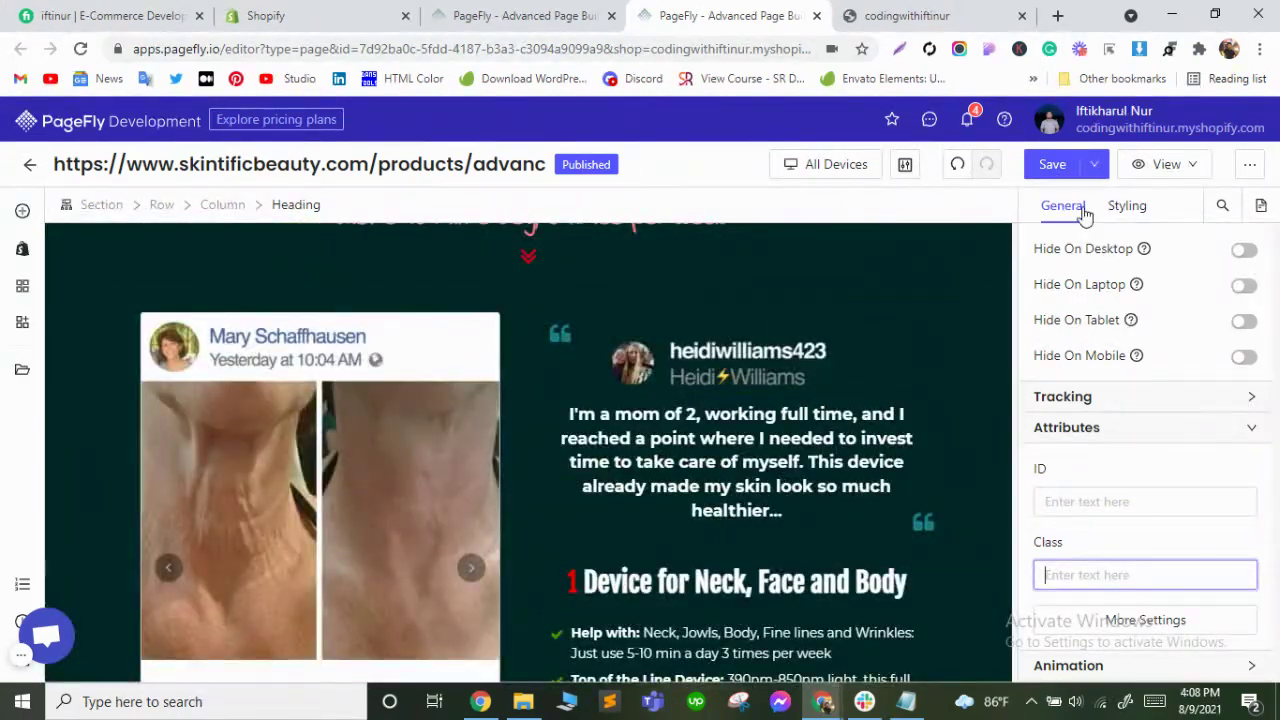